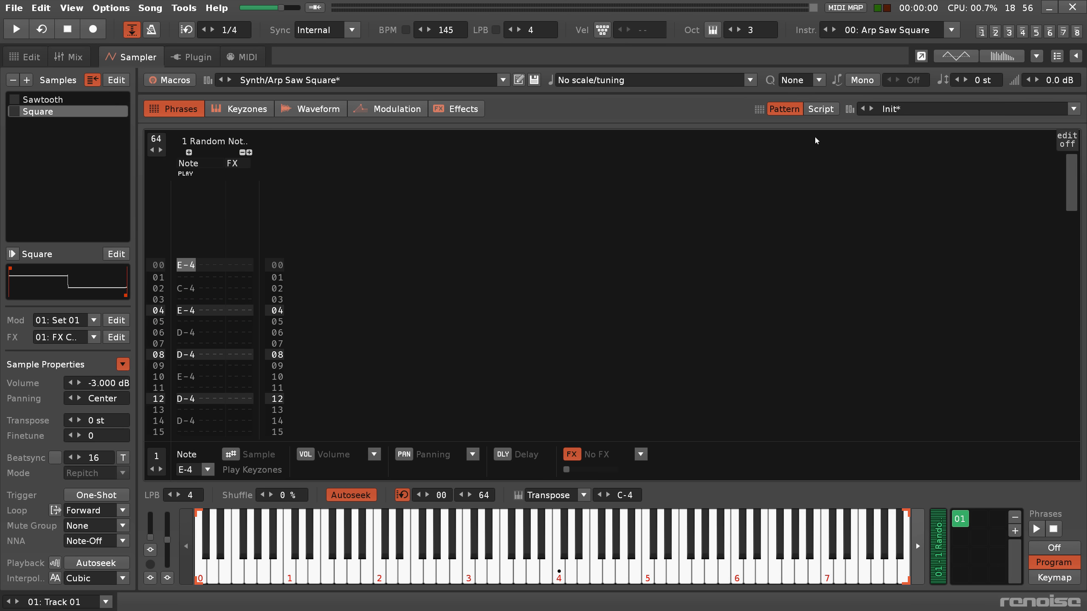
Step: Switch the phrase to Script mode and render the random-note script into two new phrases
left_click(819, 110)
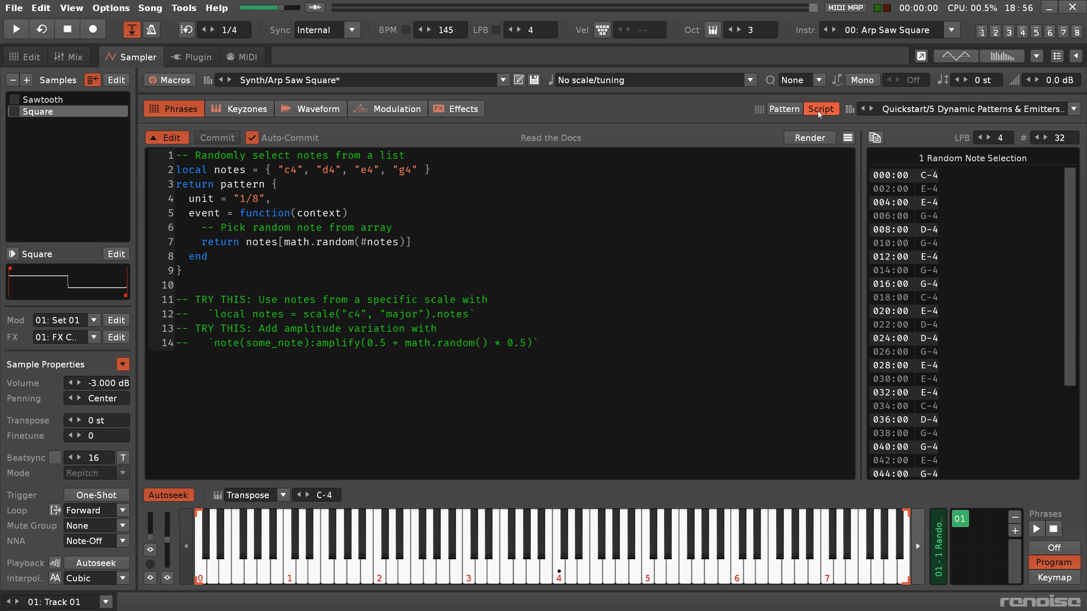
left_click(848, 143)
left_click(874, 172)
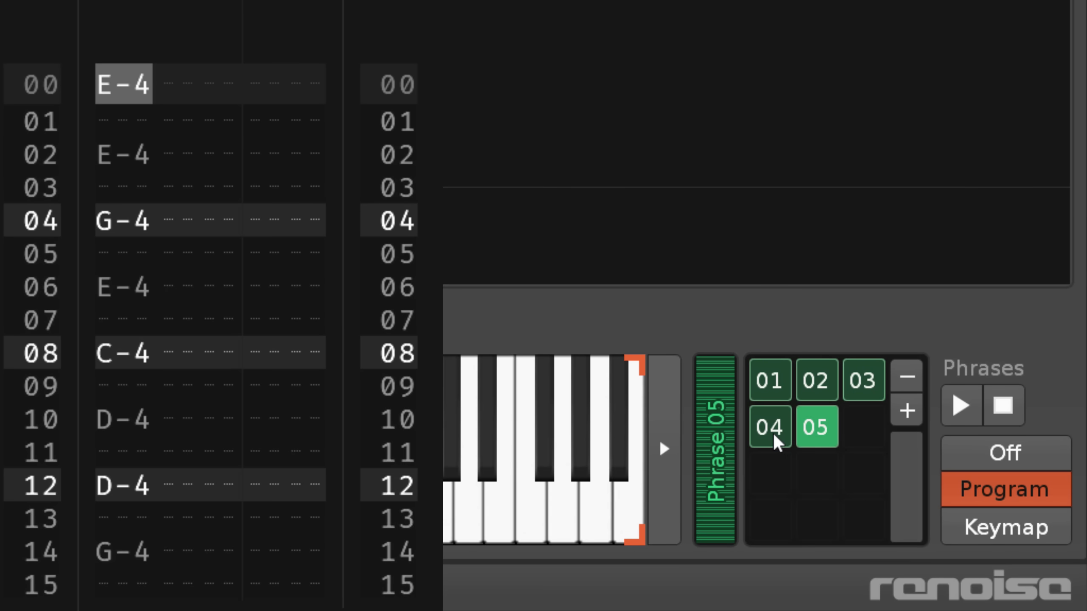
Step: Compare phrases 04, 03 and 02, then preview the alternating-notes phrase
left_click(926, 523)
left_click(857, 381)
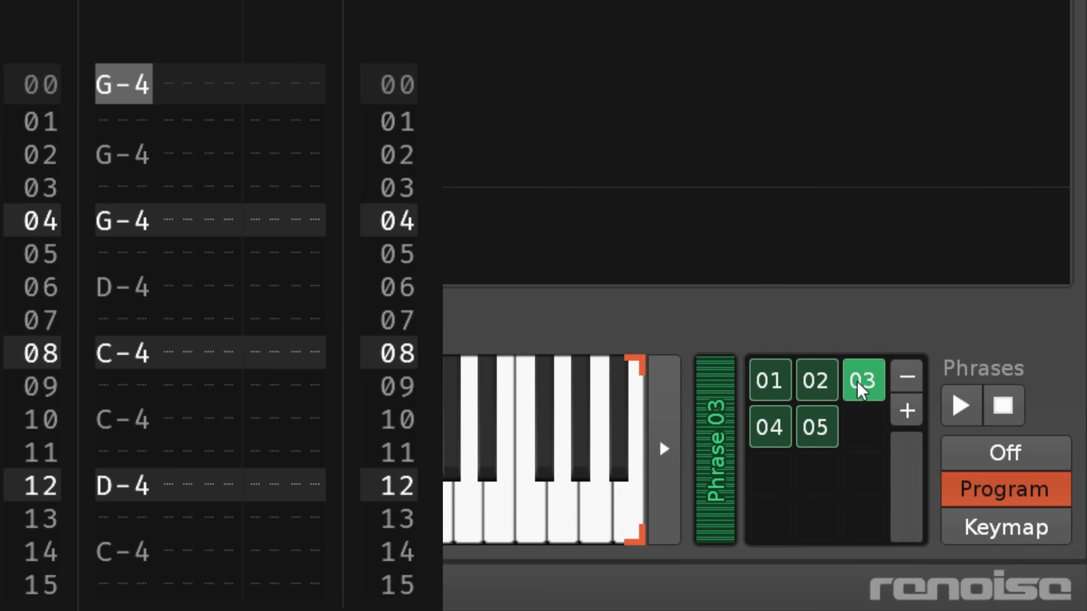
left_click(815, 383)
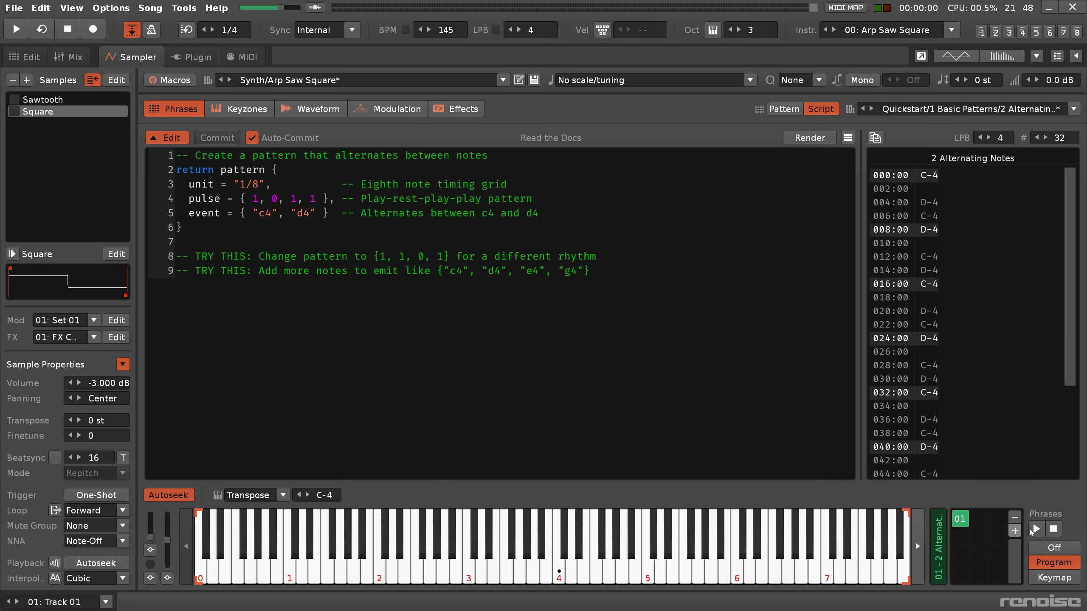
left_click(1036, 529)
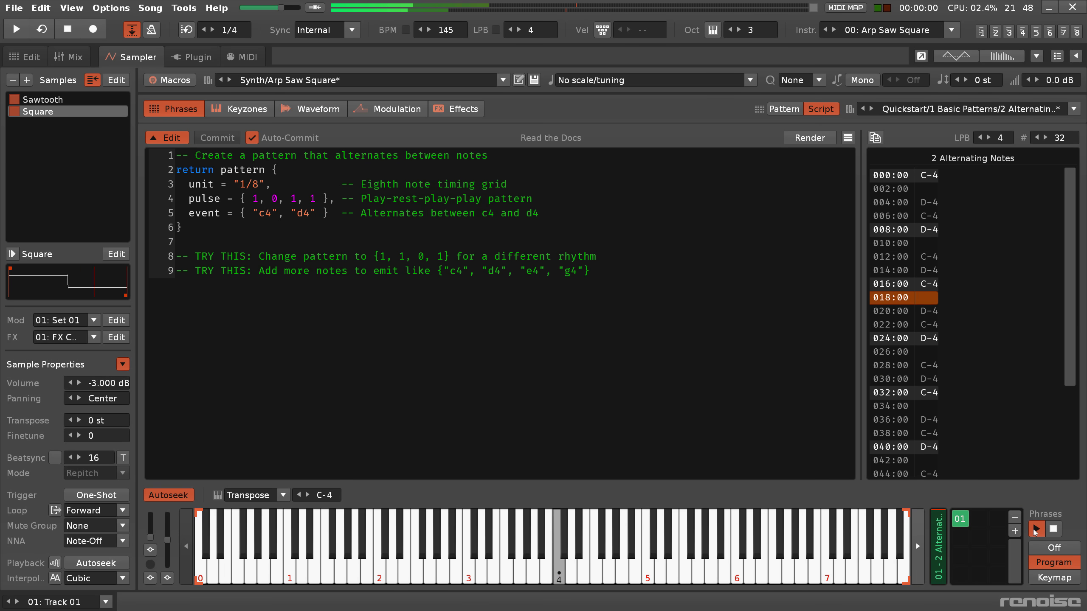
Step: Turn the third pulse on line 4 into a rest for a {1,1,0,1} rhythm and preview it
left_click(1053, 530)
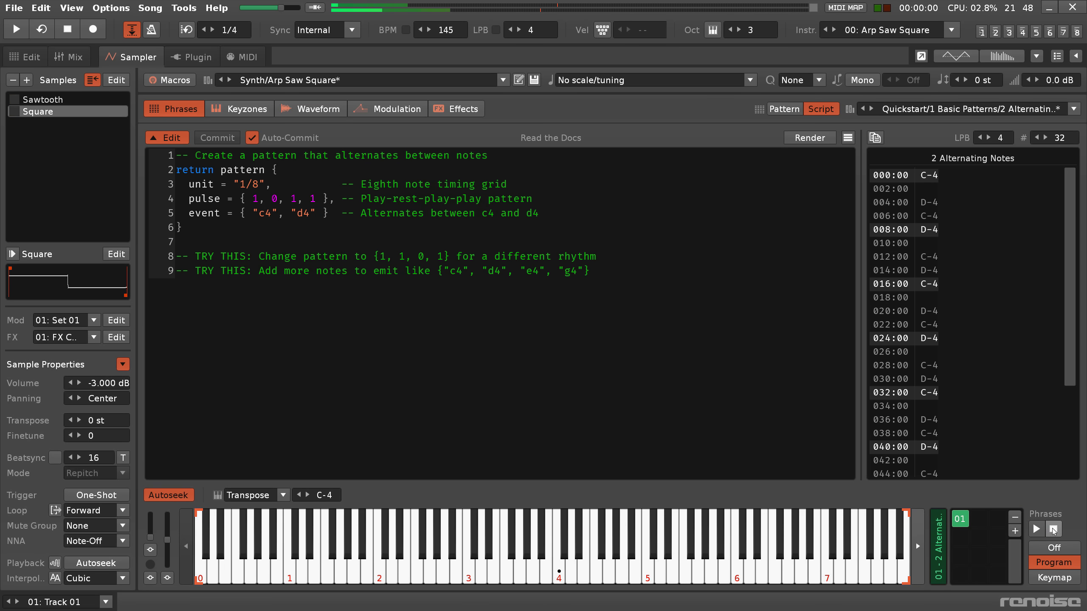
left_click(300, 244)
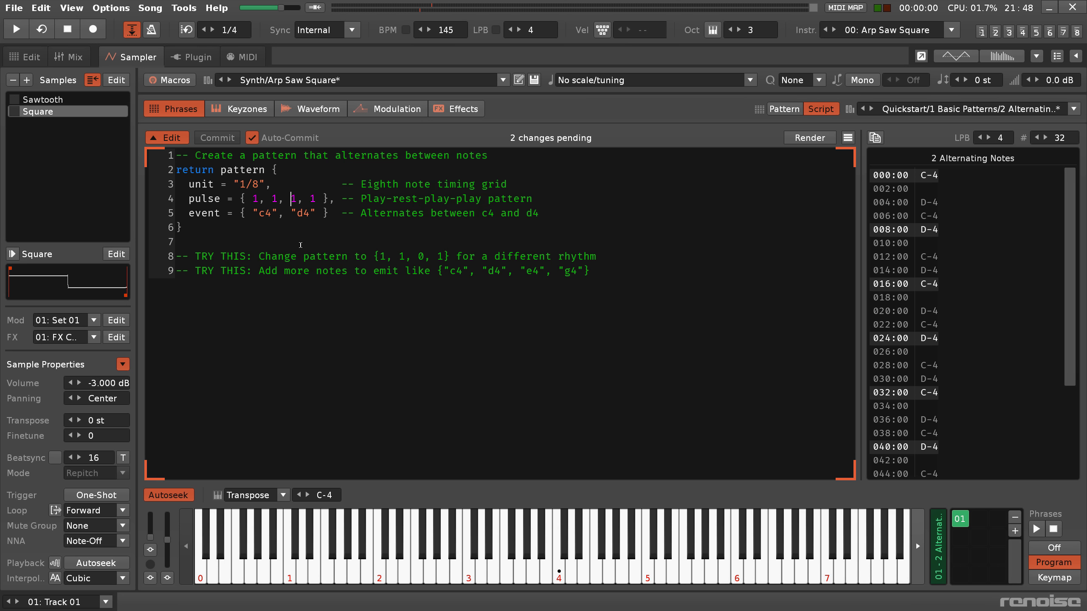
key("Delete")
type("0")
left_click(1035, 529)
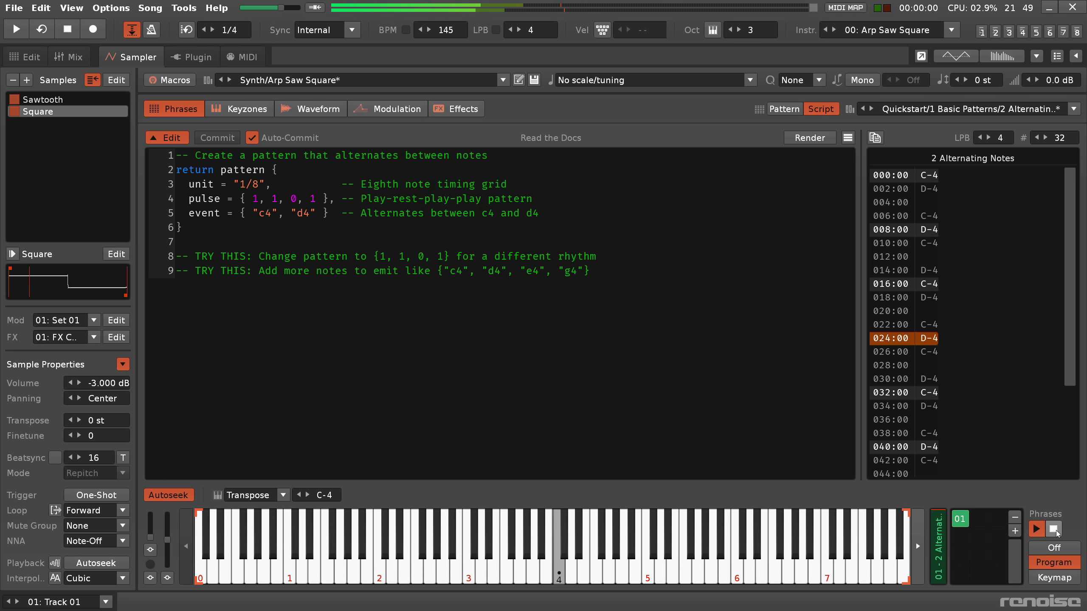
left_click(1053, 530)
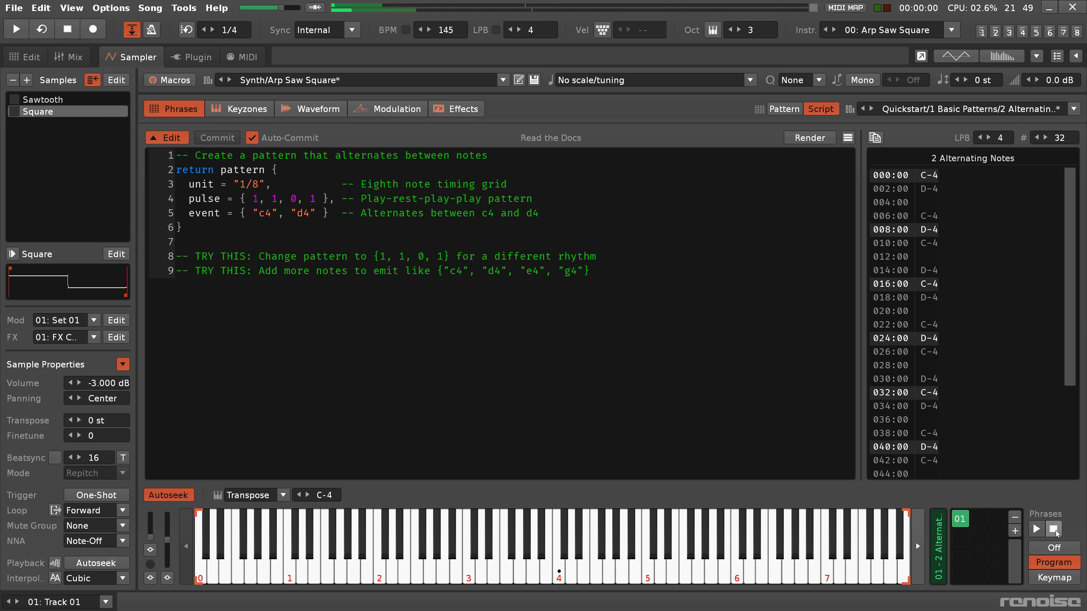
Step: Append "e4" and "g4" to the note list on line 5 and preview the result
left_click(317, 212)
type(", \"")
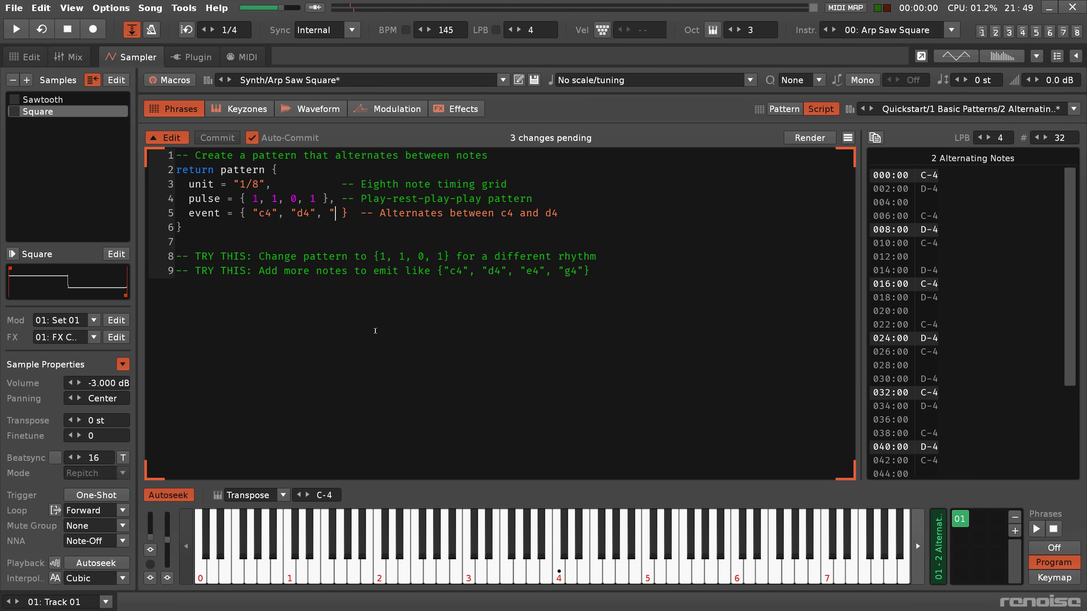
type("e4\", \"g4\"")
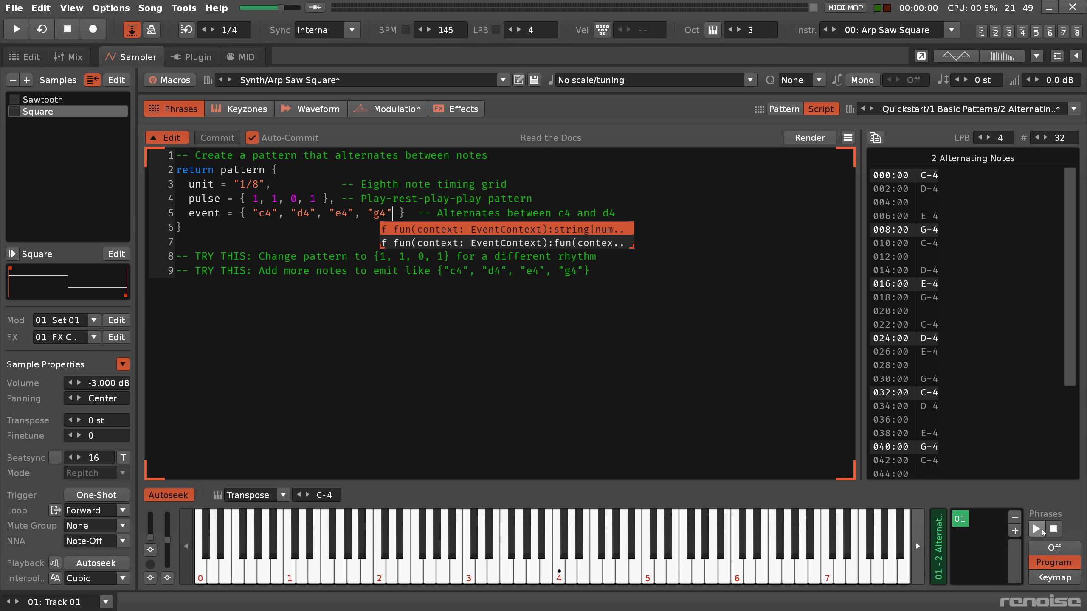
left_click(1042, 531)
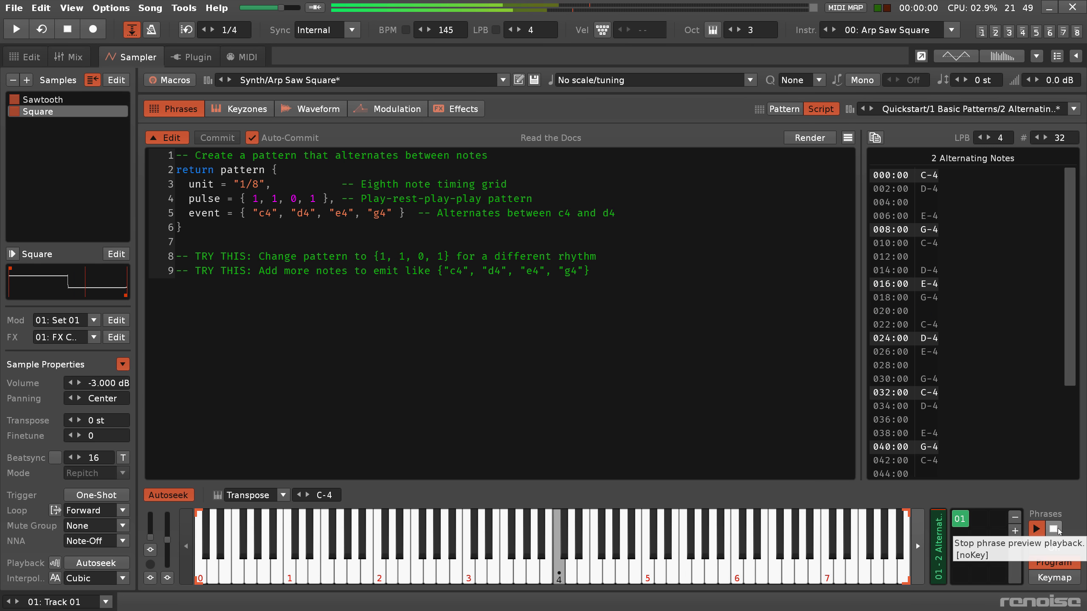
left_click(1055, 530)
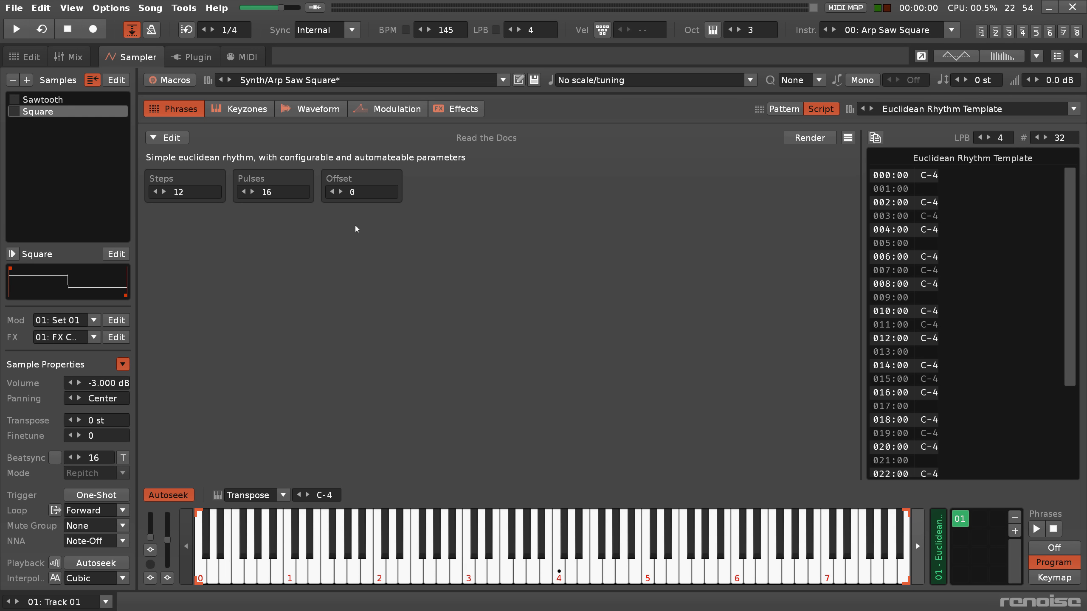
Step: Preview the Euclidean phrase while moving its Offset from 0 to 1, then down to -1
key("q")
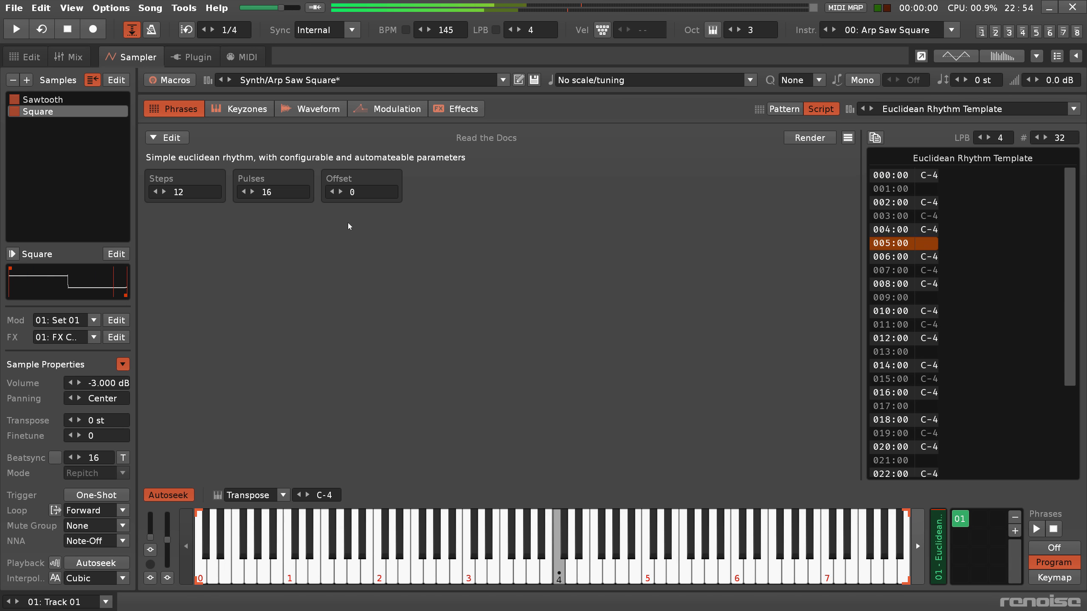
left_click(340, 191)
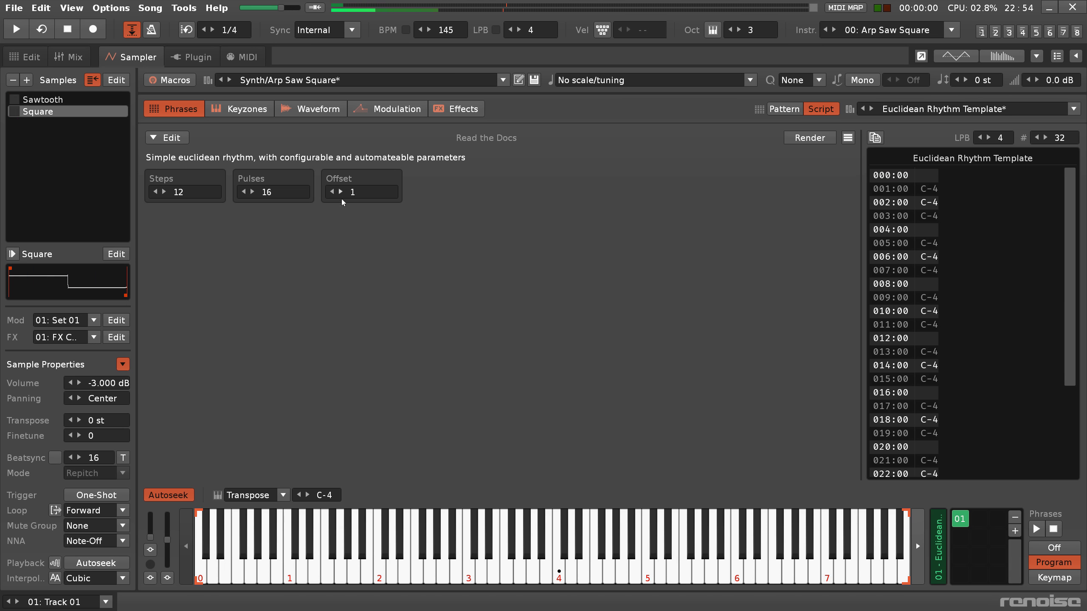
key("q")
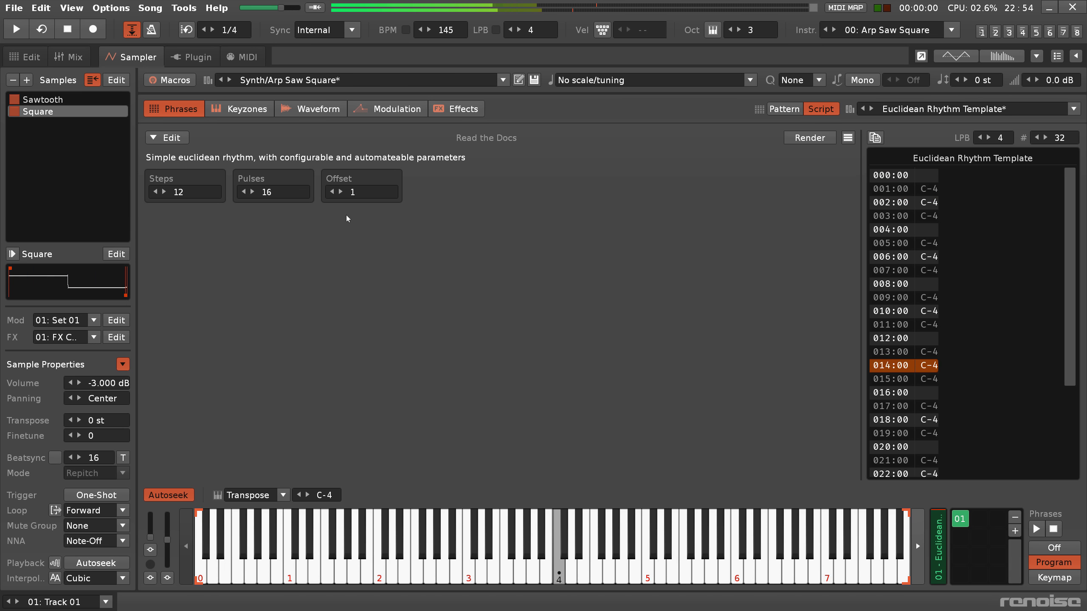
left_click(332, 191)
left_click(332, 192)
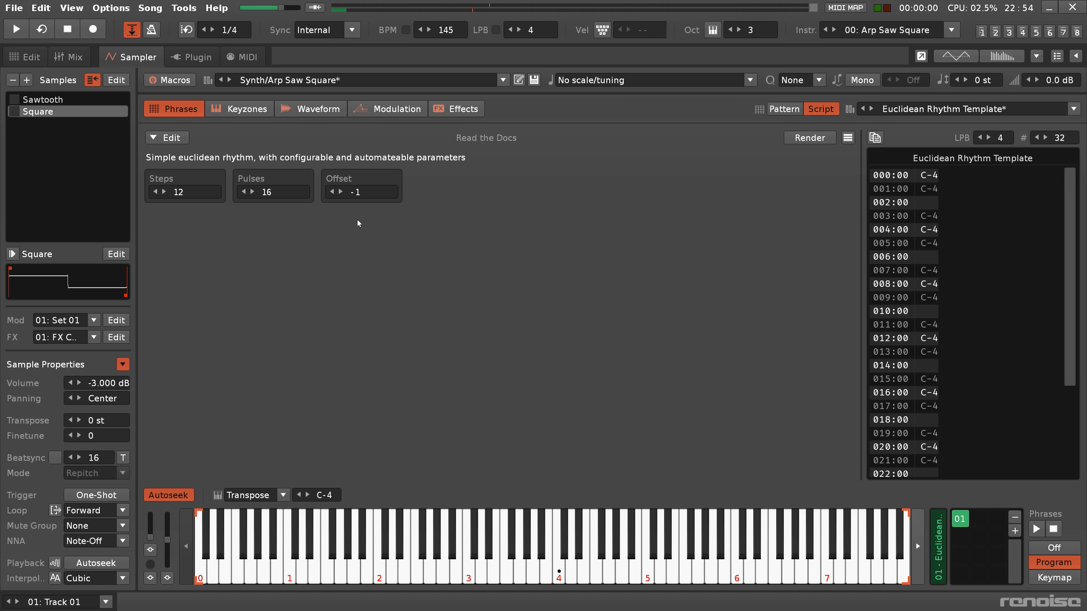
key("q")
Step: MIDI-map the Steps parameter to CC 1 on channel 2 and play the phrase
left_click(849, 8)
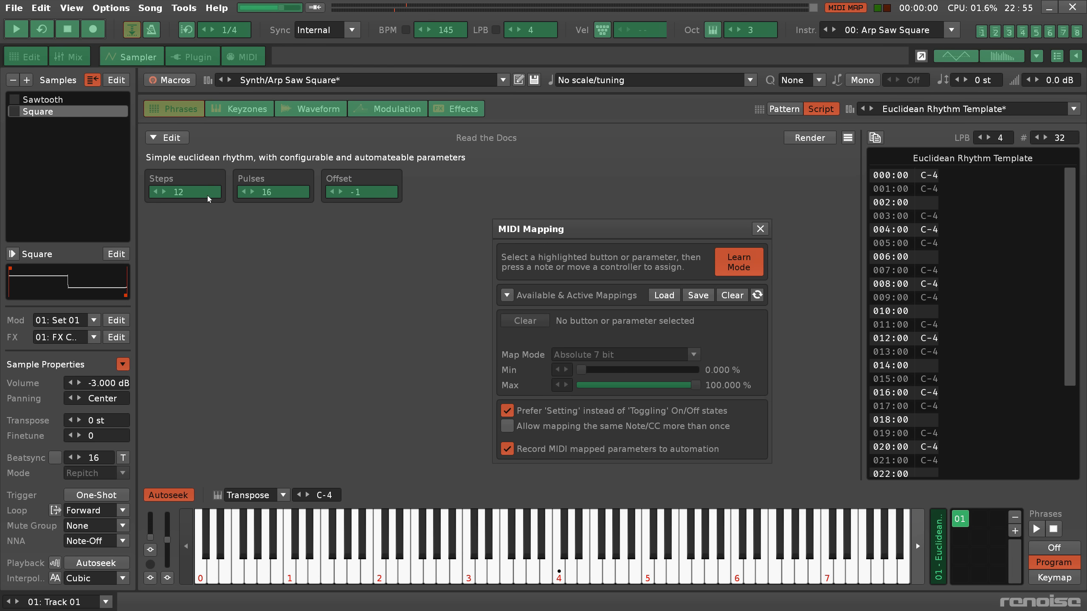
left_click(219, 197)
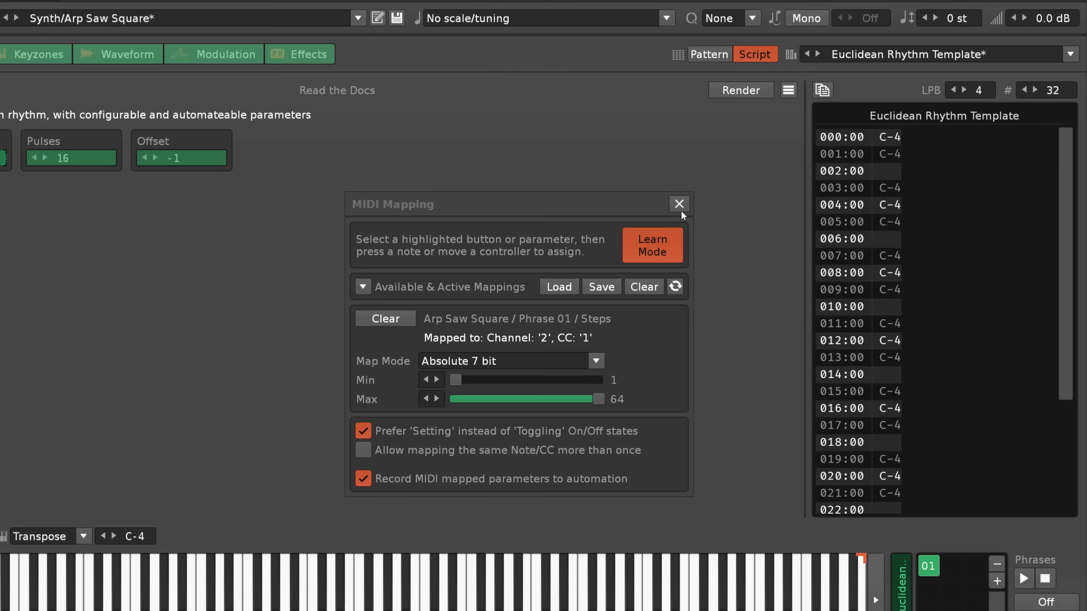
left_click(759, 229)
key("space")
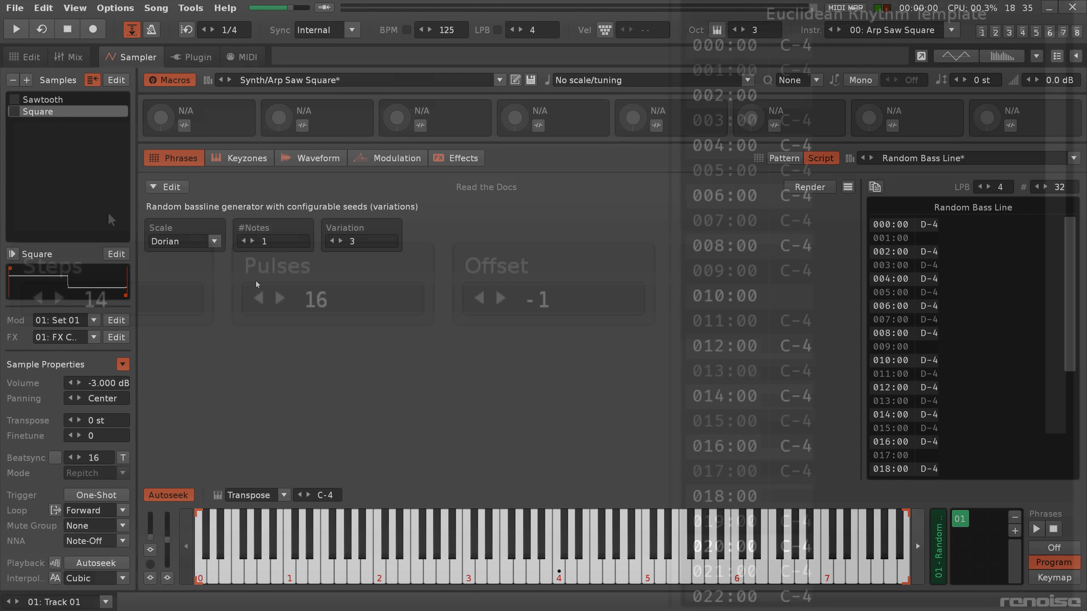
Step: Map Scale, #Notes and Variation to macros 1, 2 and 3, then return to the pattern editor
left_click(184, 125)
left_click(179, 241)
left_click(301, 126)
left_click(293, 246)
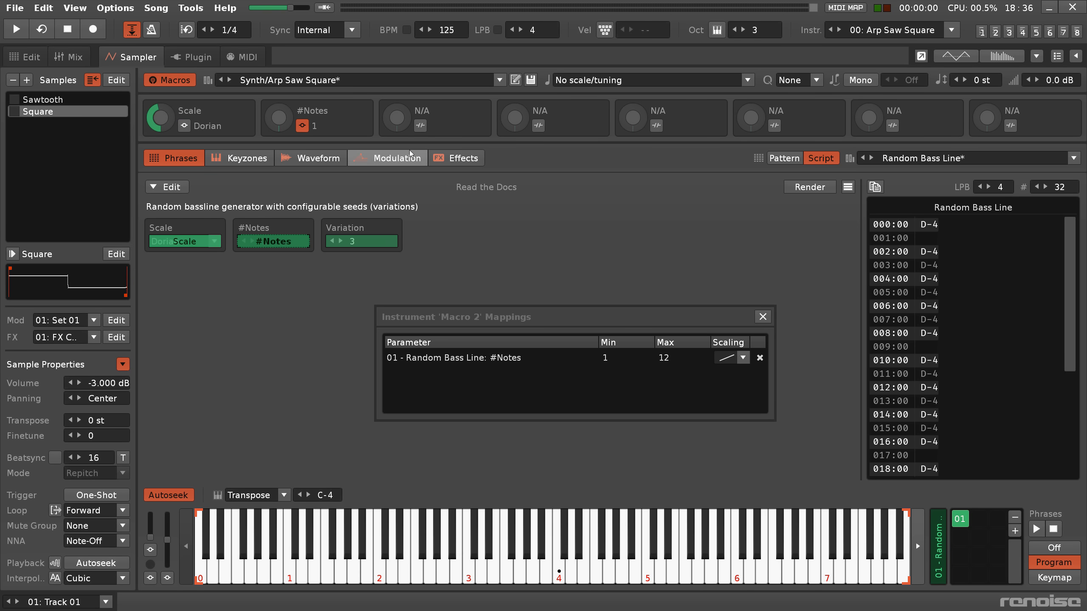
left_click(420, 125)
left_click(362, 241)
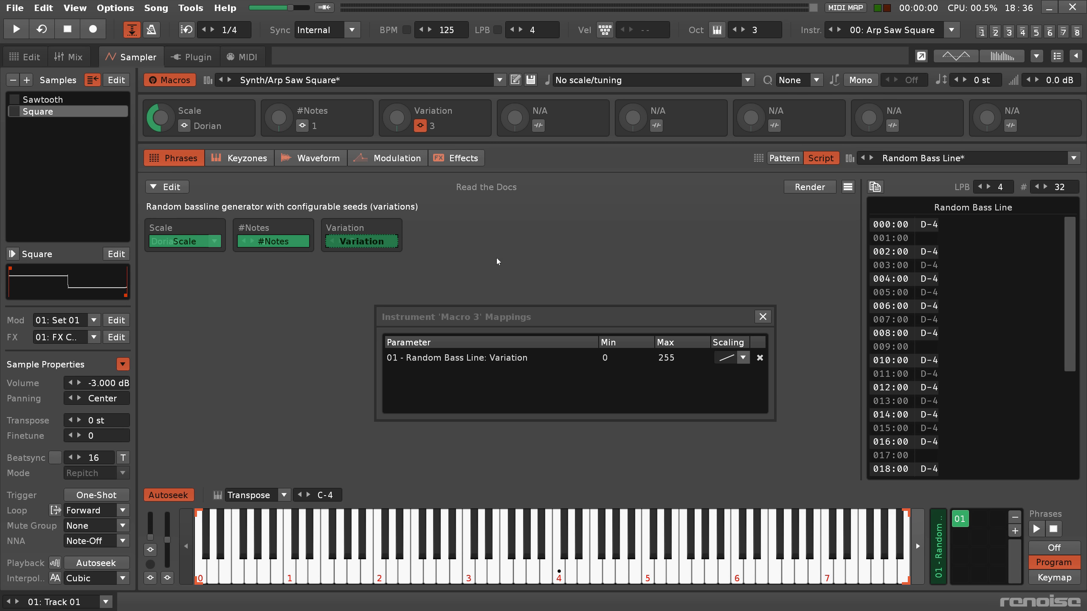
left_click(764, 319)
left_click(27, 57)
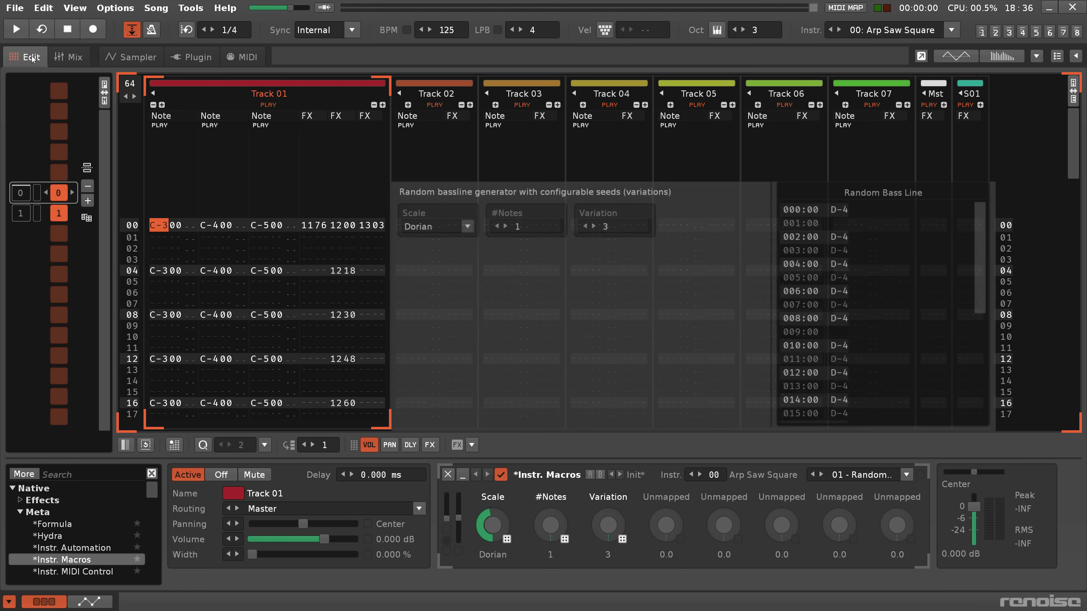
Step: Play the song while the bass-line macros vary scale and note count, then stop
key("space")
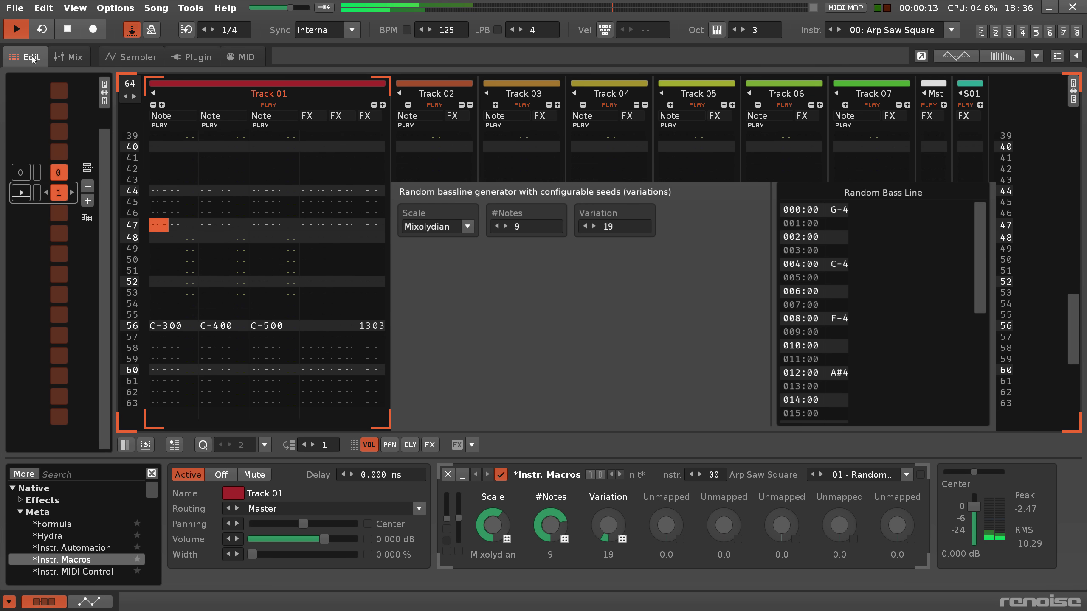
key("space")
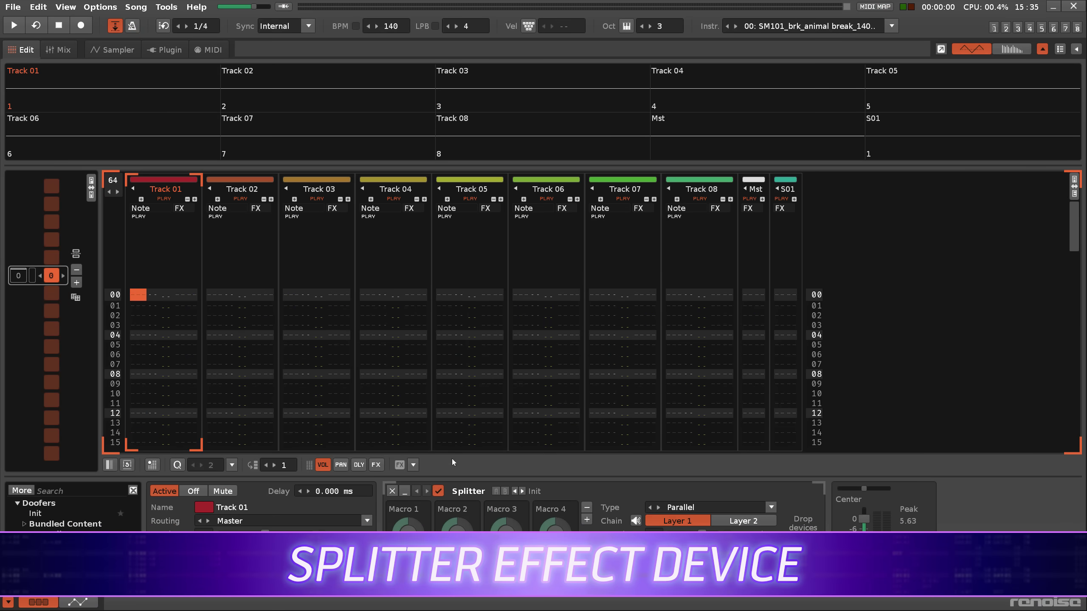
Step: Add an Analog Filter and a Cabinet Simulator after the Splitter on Track 01
scroll(73, 540, "down", 2)
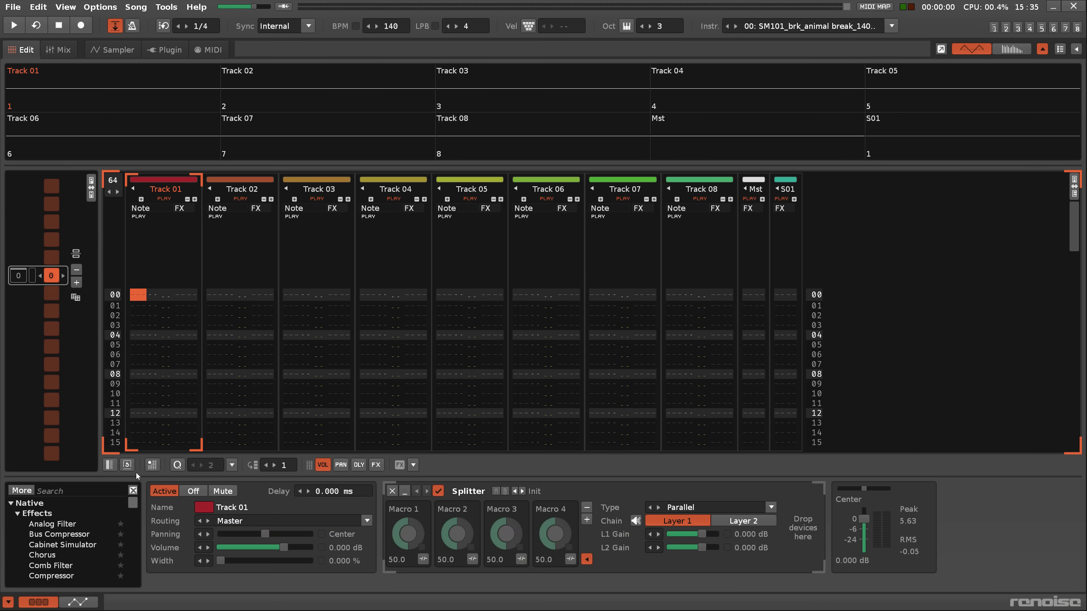
left_click_drag(81, 523, 677, 541)
left_click_drag(115, 545, 787, 536)
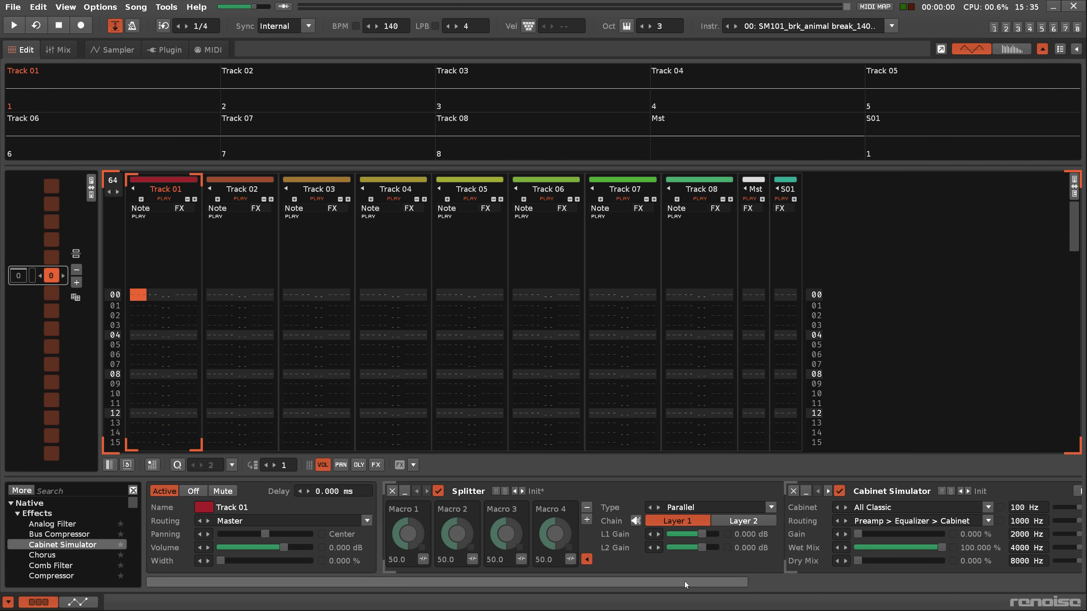
Step: Review and close the Splitter's Macro 1 mappings, bringing the Splitter back into view
scroll(684, 581, "right", 5)
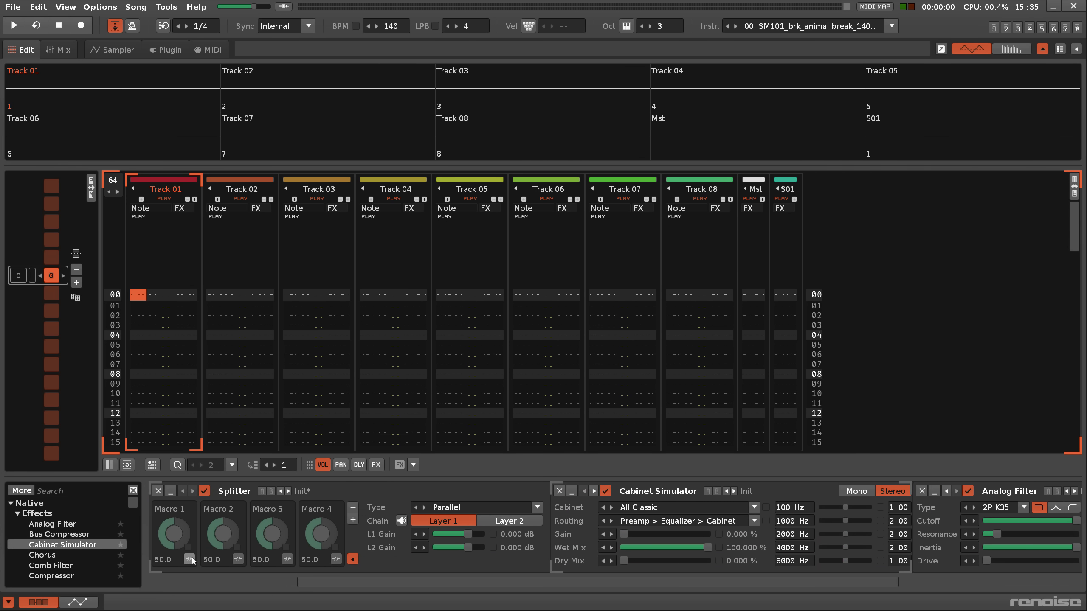
left_click(188, 559)
left_click_drag(575, 581, 722, 587)
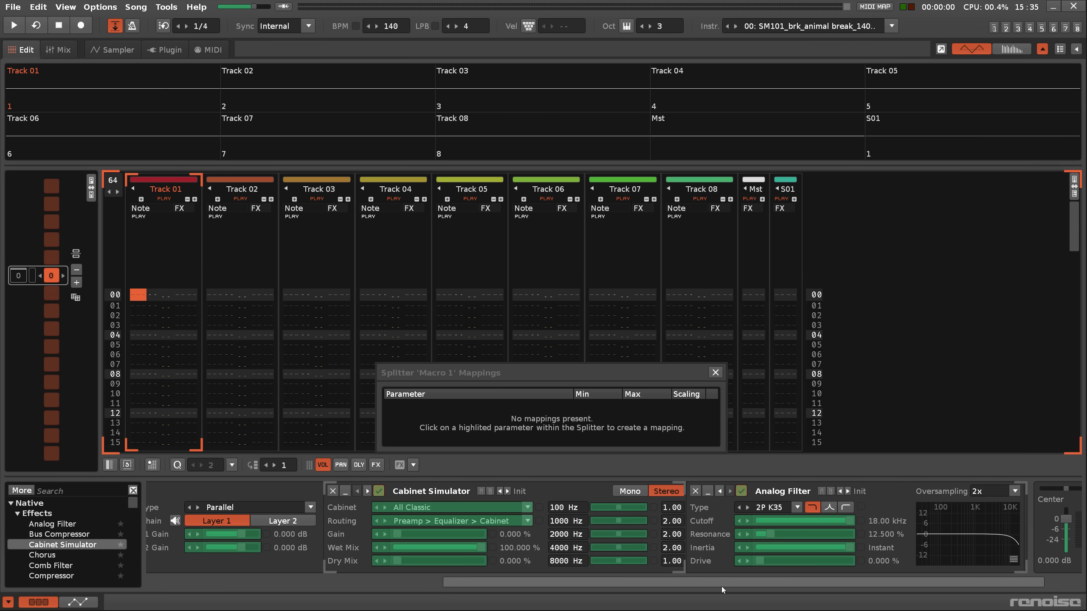
left_click(713, 373)
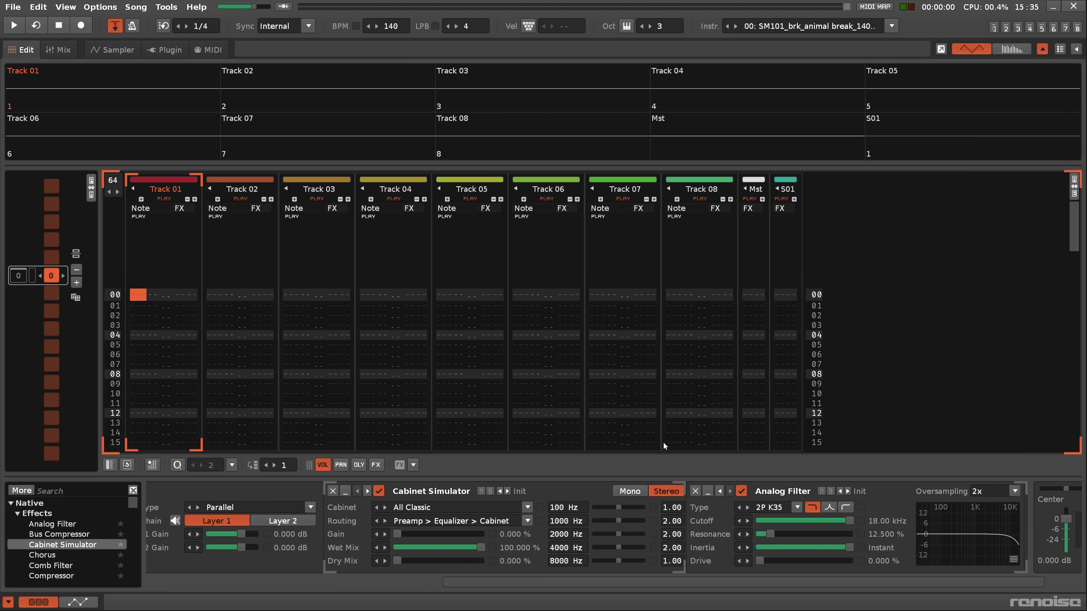
left_click_drag(644, 578, 394, 586)
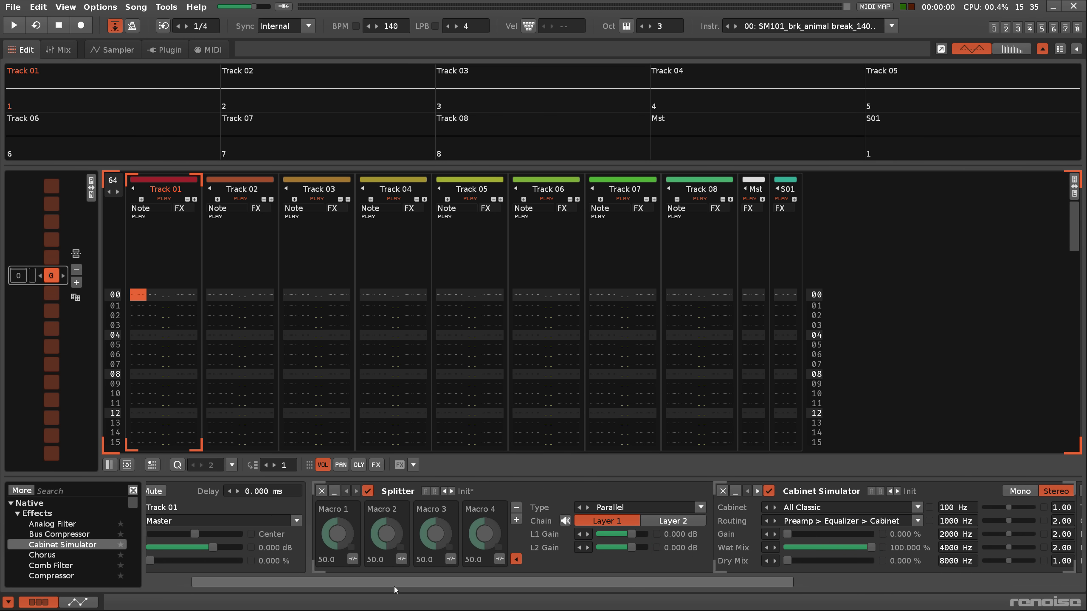
left_click(466, 492)
Step: Load the Splitter's Time > Delay Playground preset
mouse_move(466, 496)
mouse_move(509, 509)
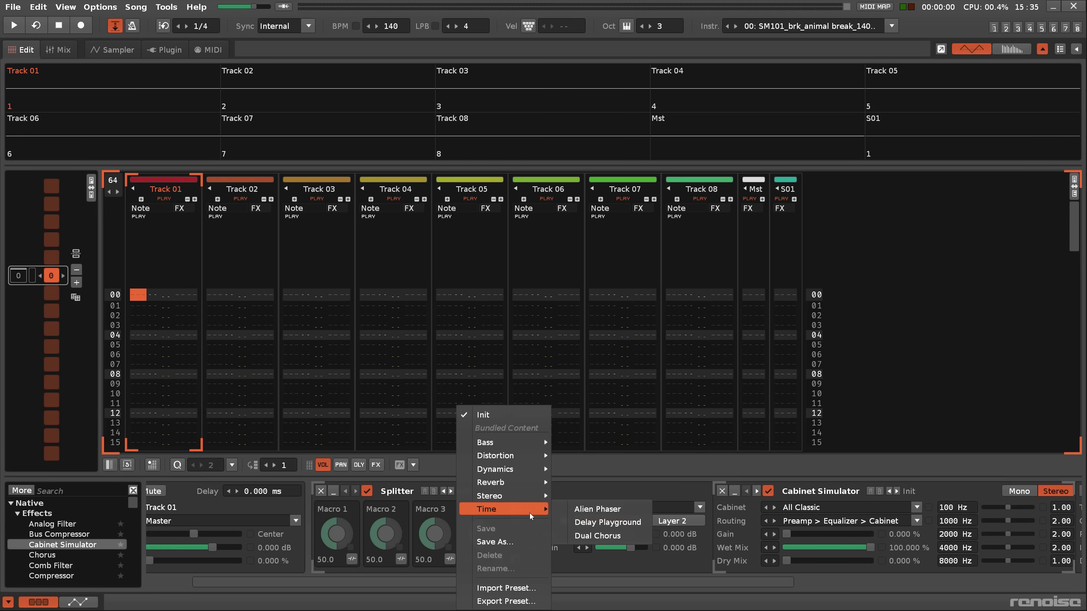
left_click(583, 523)
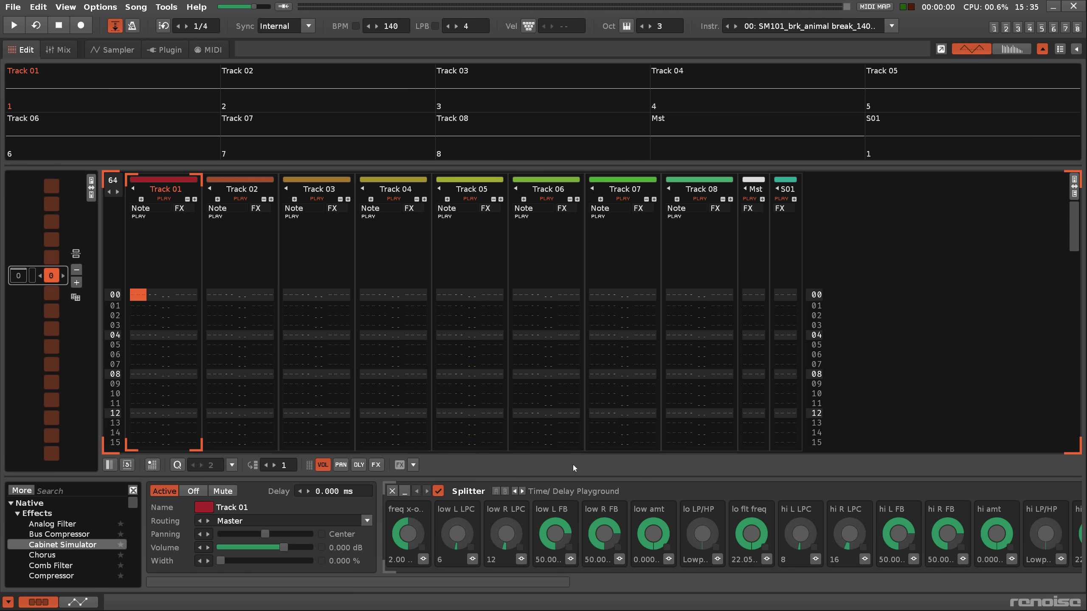
left_click_drag(501, 581, 957, 579)
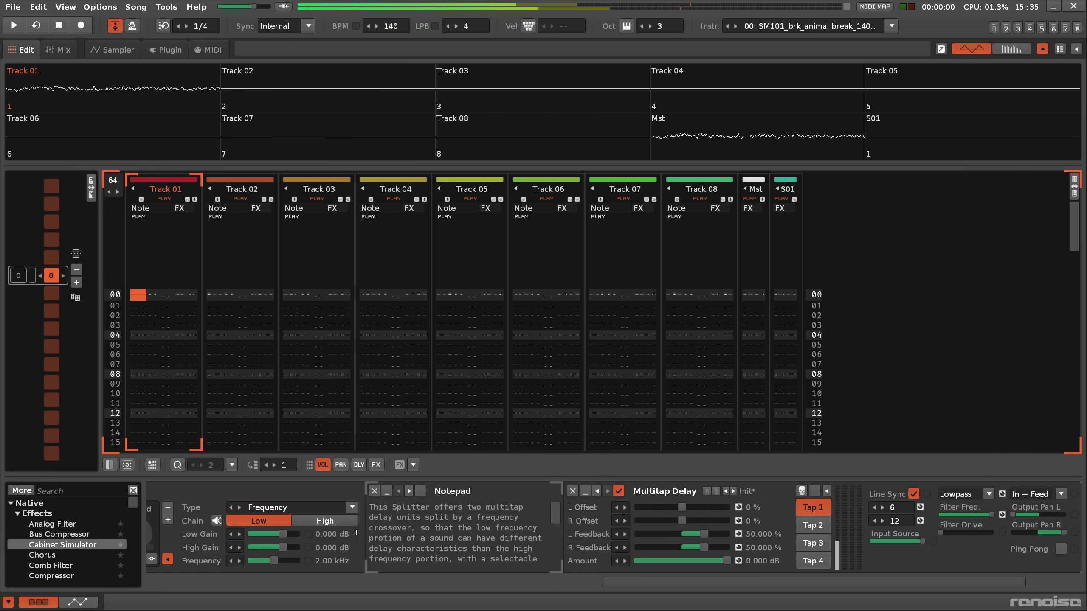
Step: Switch between the Low and High delay chains, then select Layer 2 on the blank Splitter
left_click(334, 522)
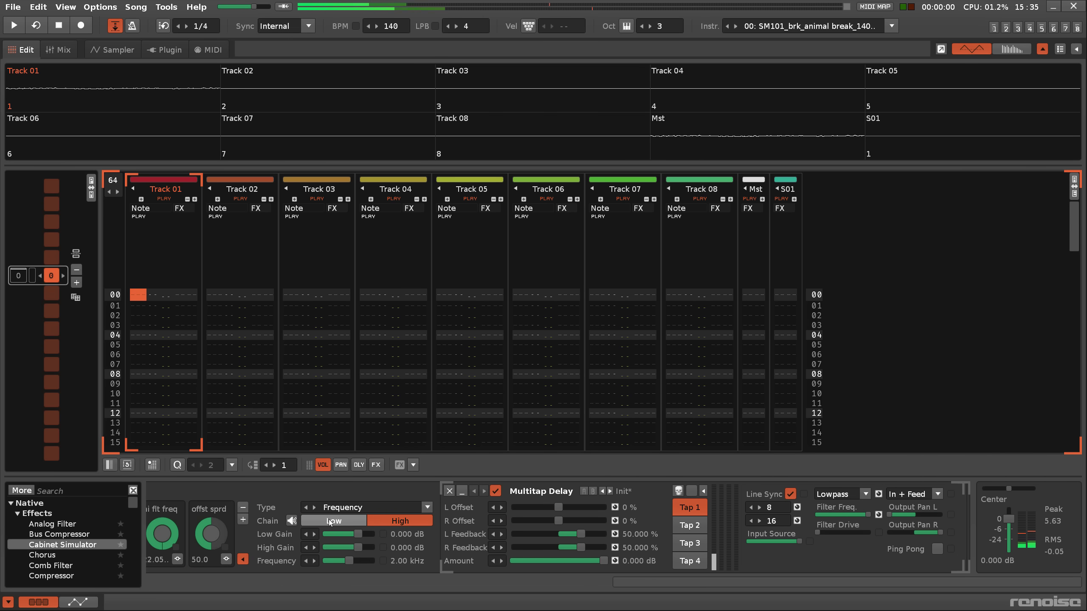
left_click(329, 521)
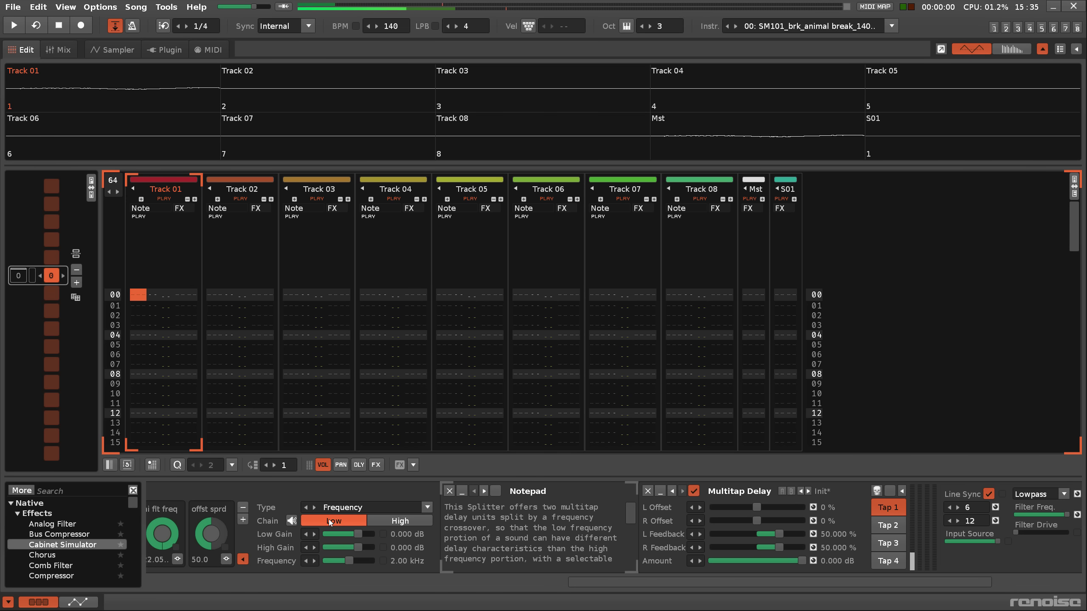
left_click(387, 521)
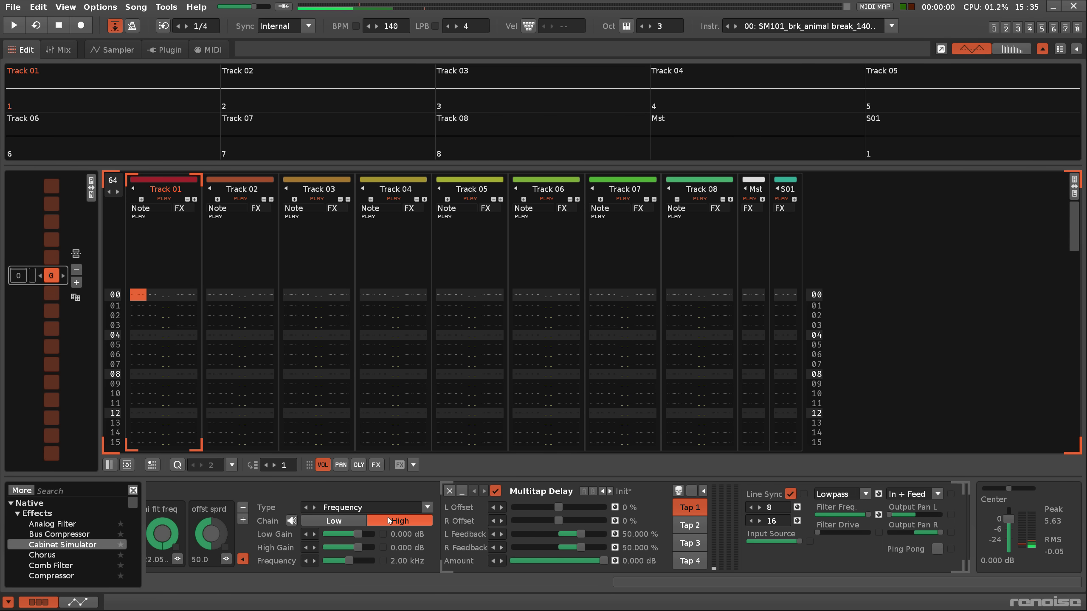
left_click(350, 521)
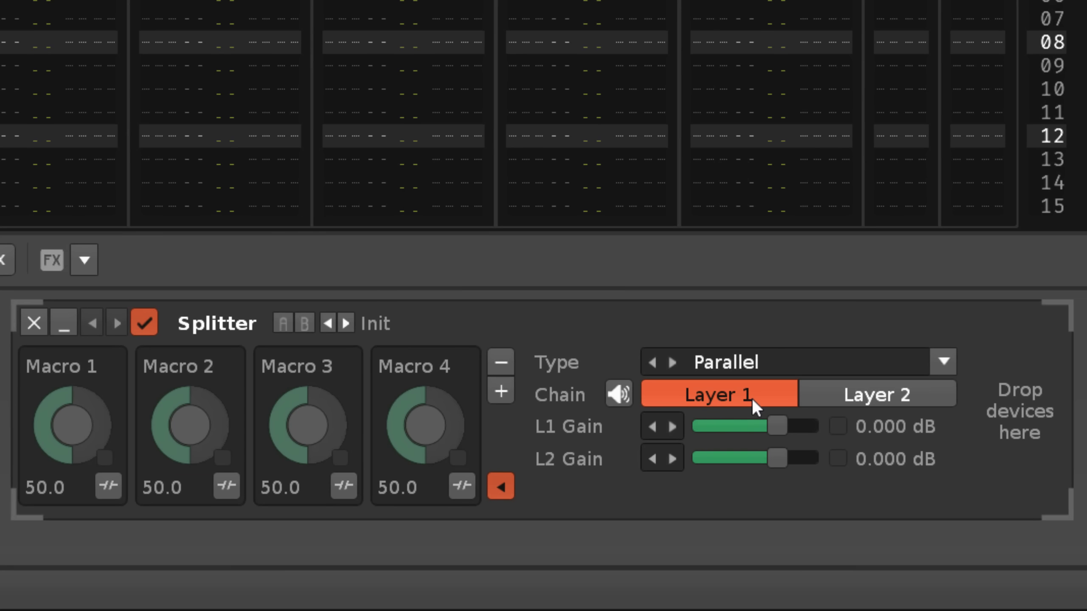
left_click(829, 390)
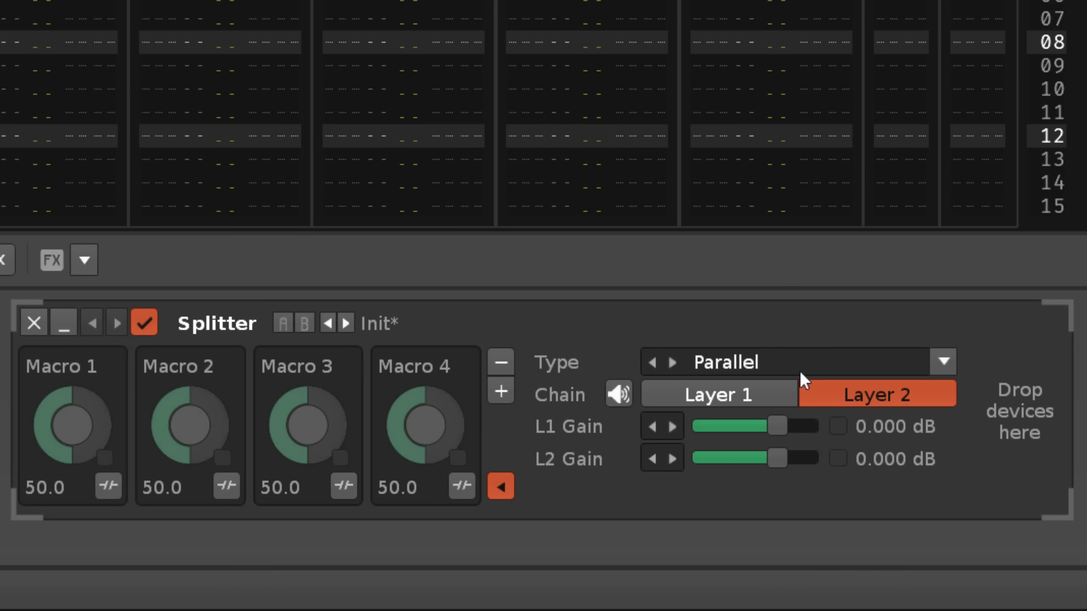
left_click(787, 356)
Step: Set the Splitter type to Mid/Side, then Frequency, and sweep the High crossover near 2.54 kHz
left_click(727, 300)
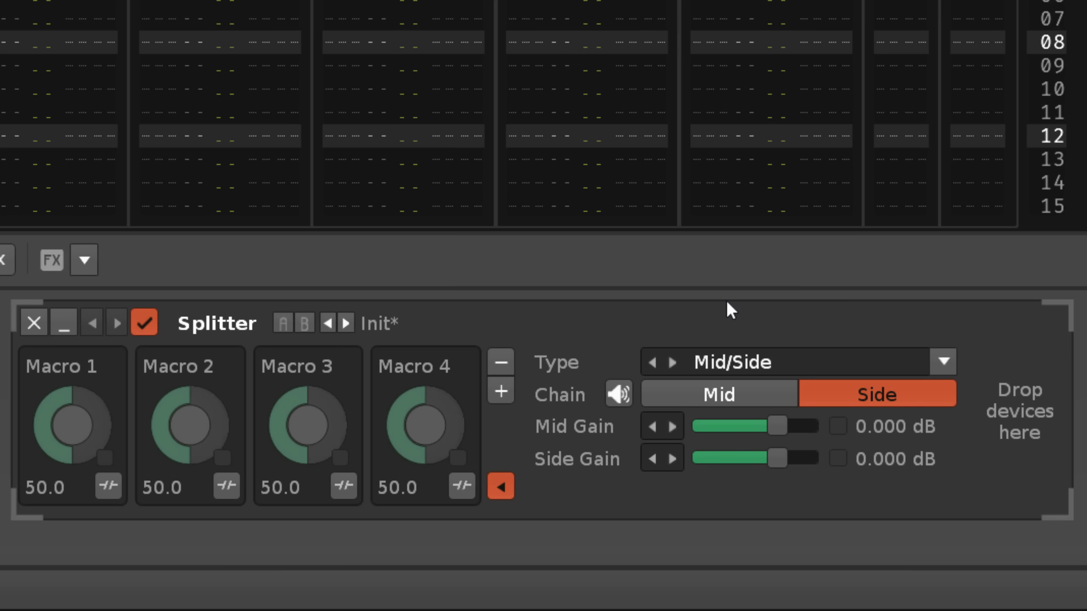
left_click(741, 393)
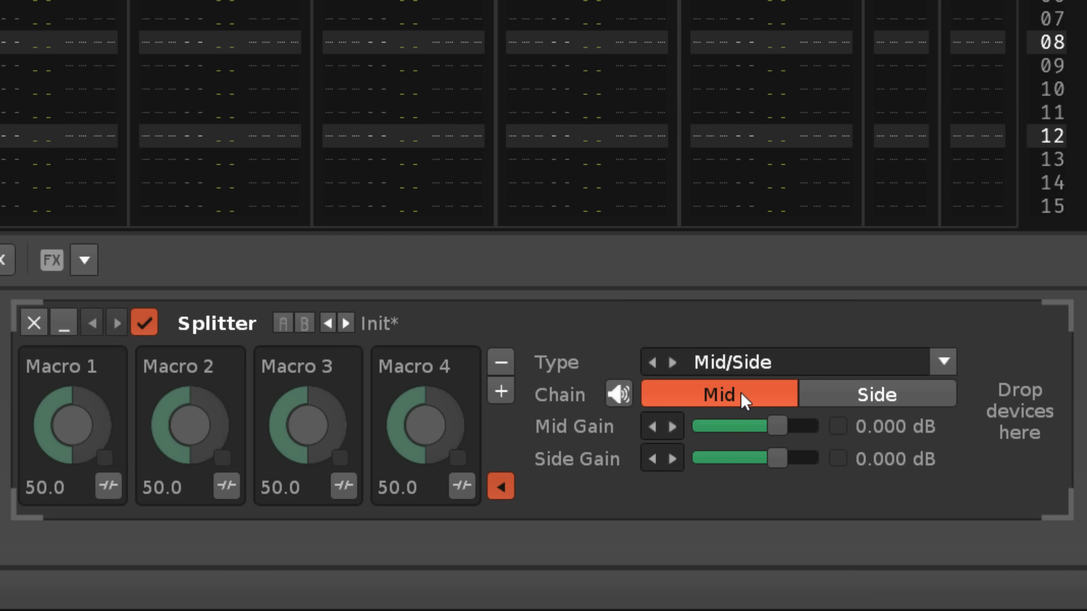
left_click(765, 364)
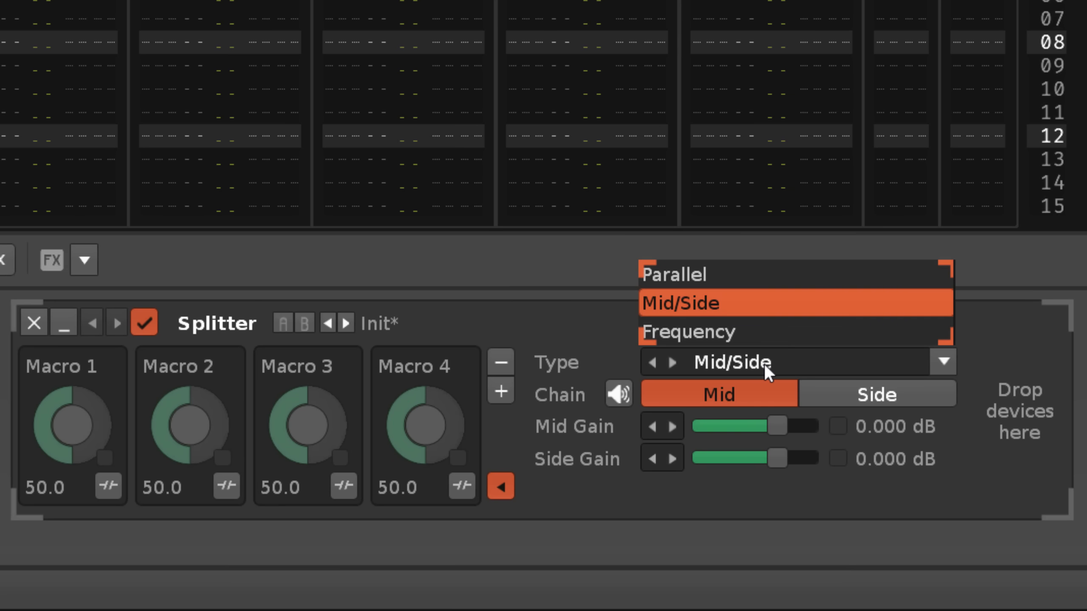
left_click(754, 339)
left_click(849, 403)
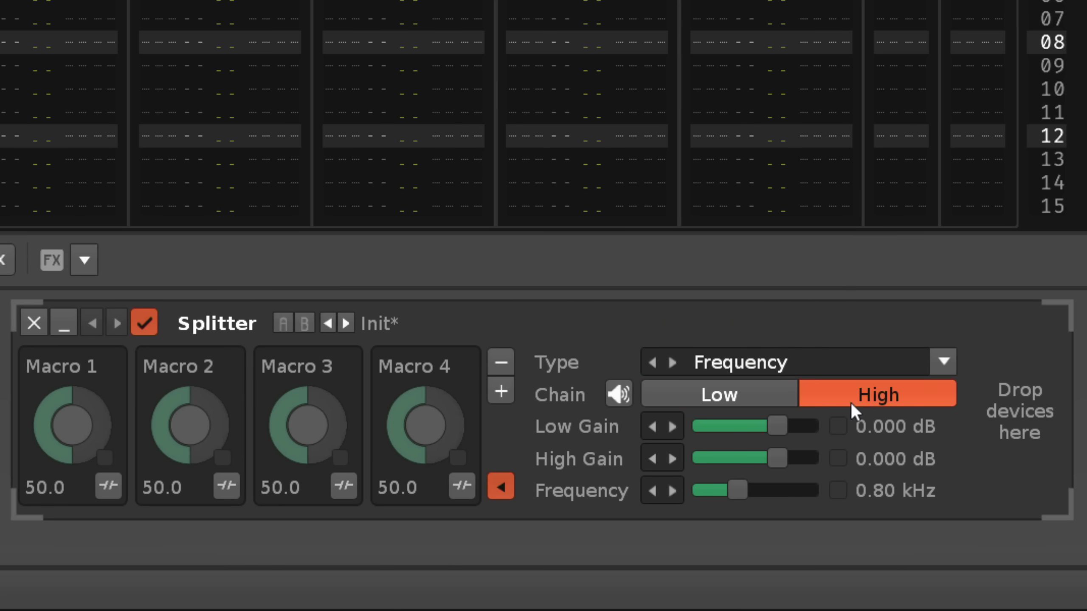
mouse_move(742, 490)
left_mouse_down()
mouse_move(788, 491)
mouse_move(761, 491)
left_mouse_up()
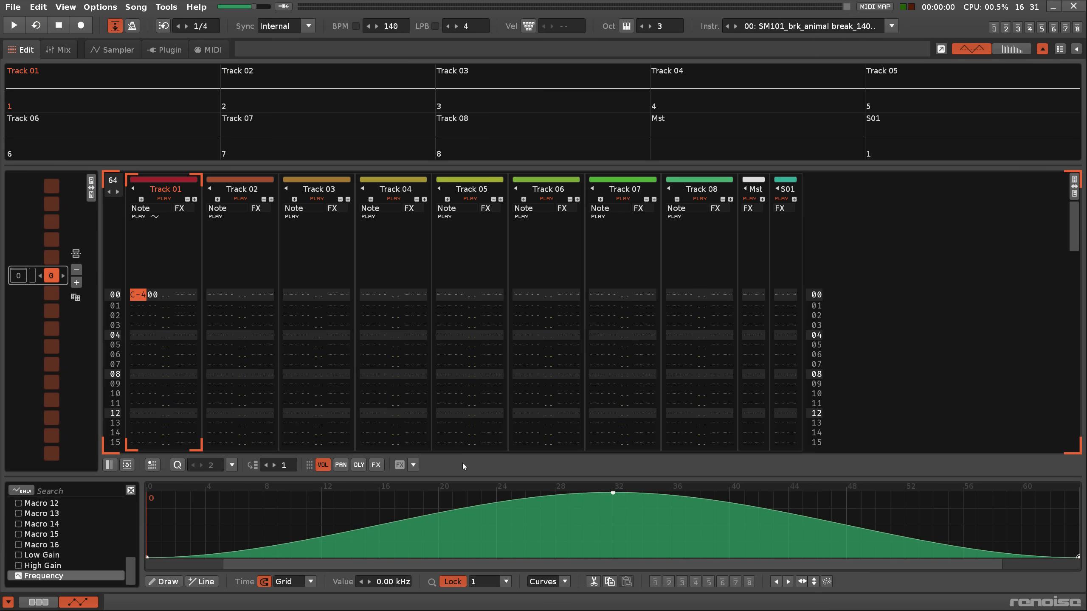
Step: Play the pattern, alternating between the Cabinet Simulator Low chain and Comb Filter High chain, then stop
key("space")
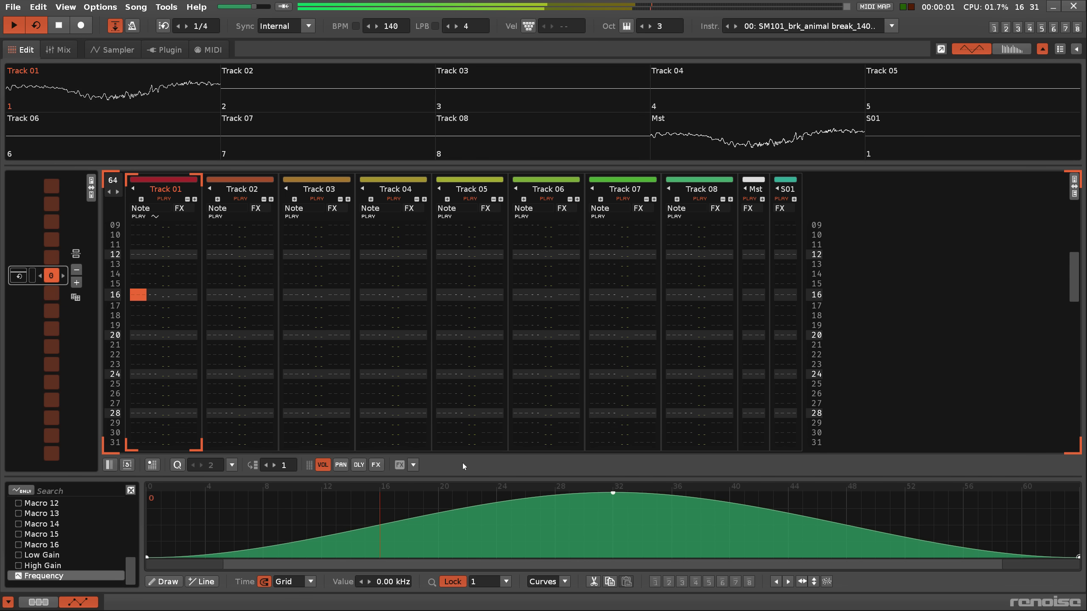
left_click(49, 602)
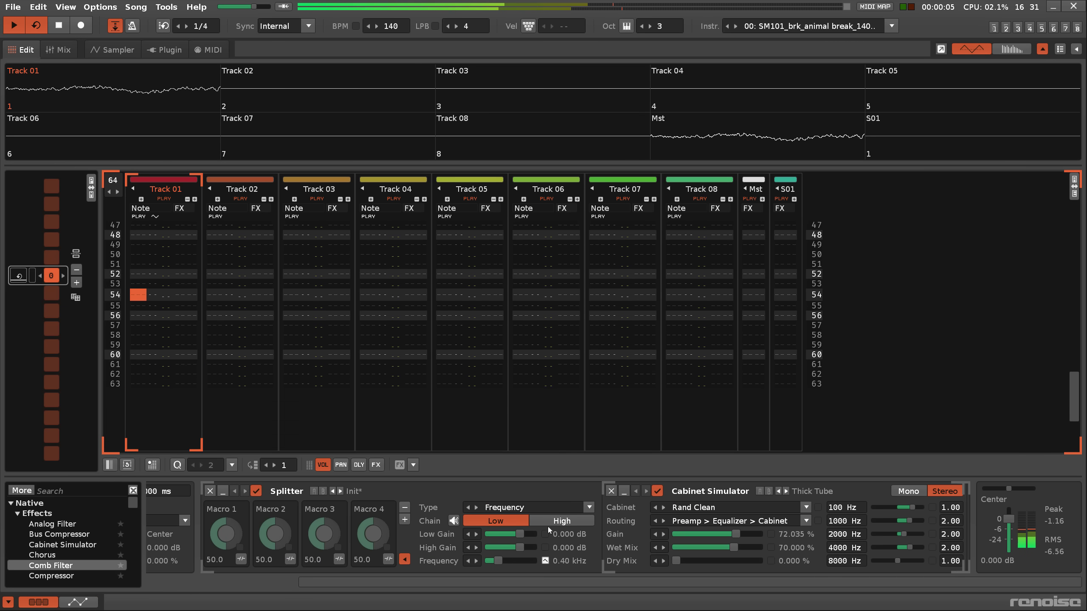
left_click(553, 521)
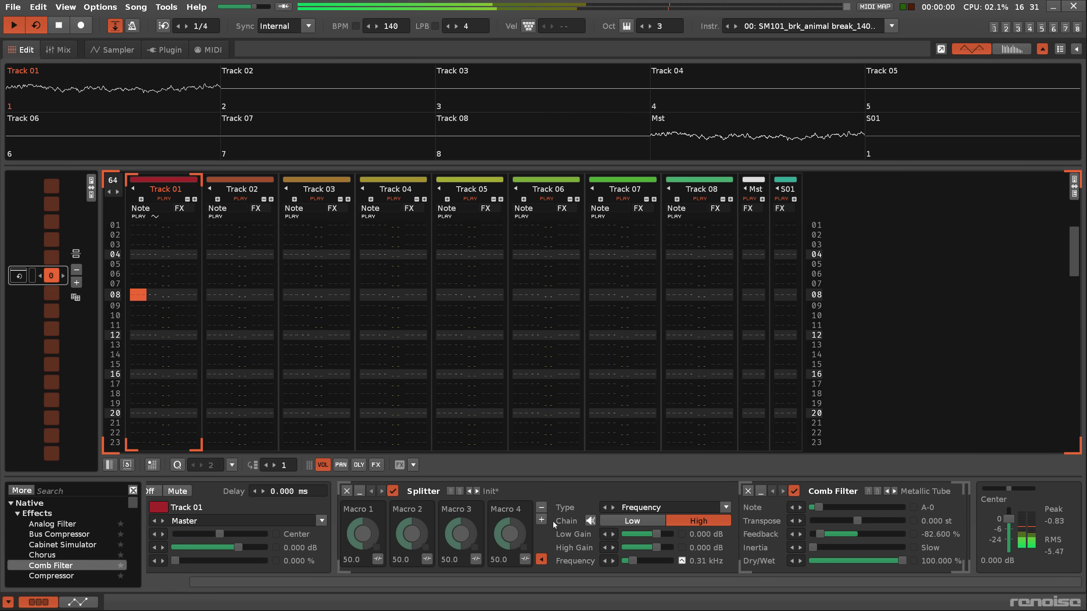
left_click(631, 521)
left_click_drag(662, 581, 841, 580)
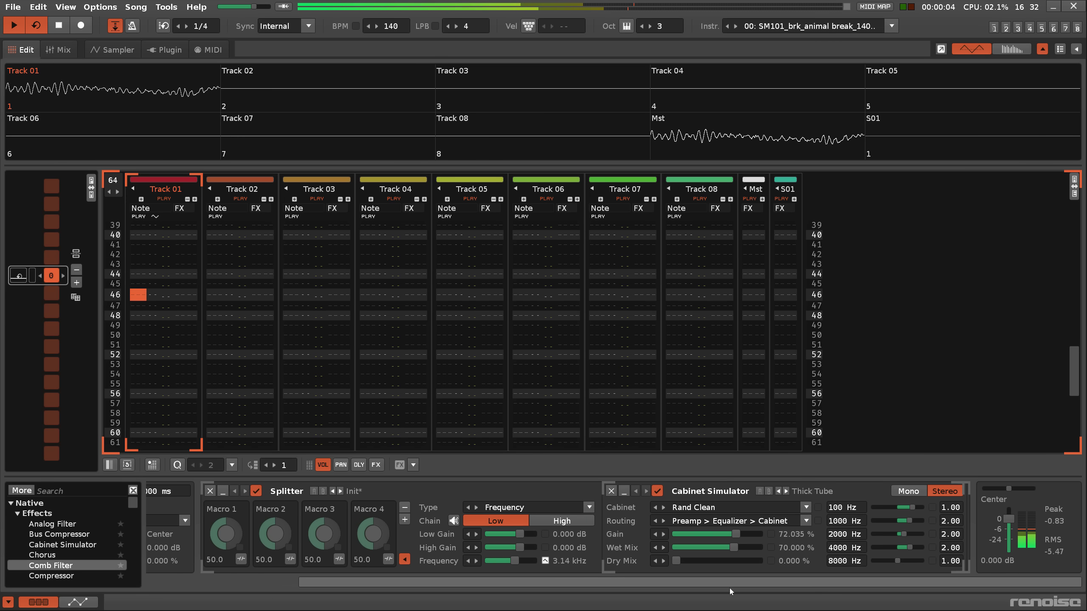
left_click(569, 521)
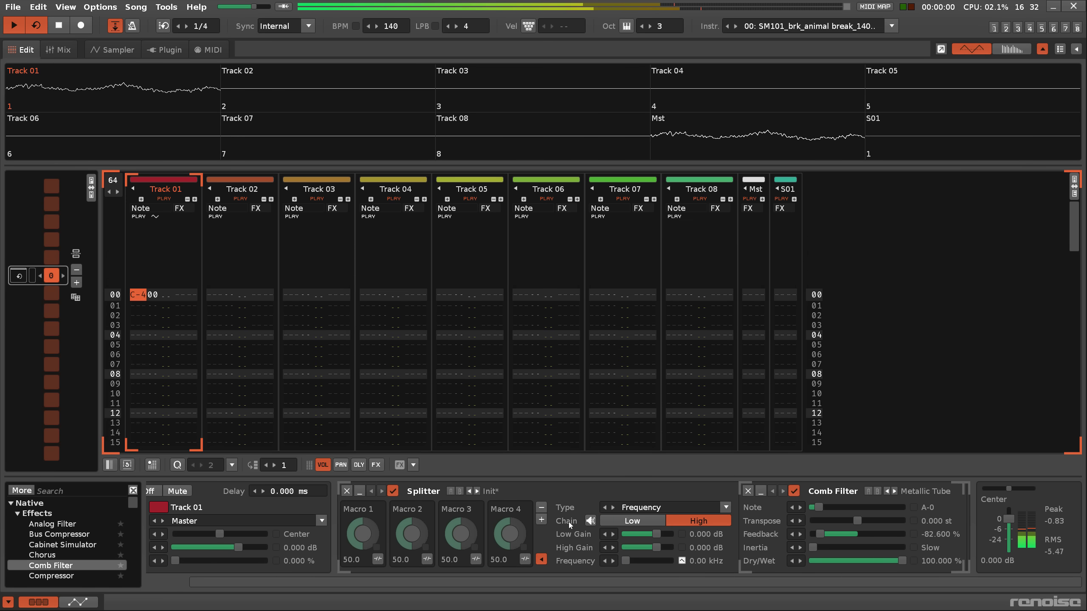
key("space")
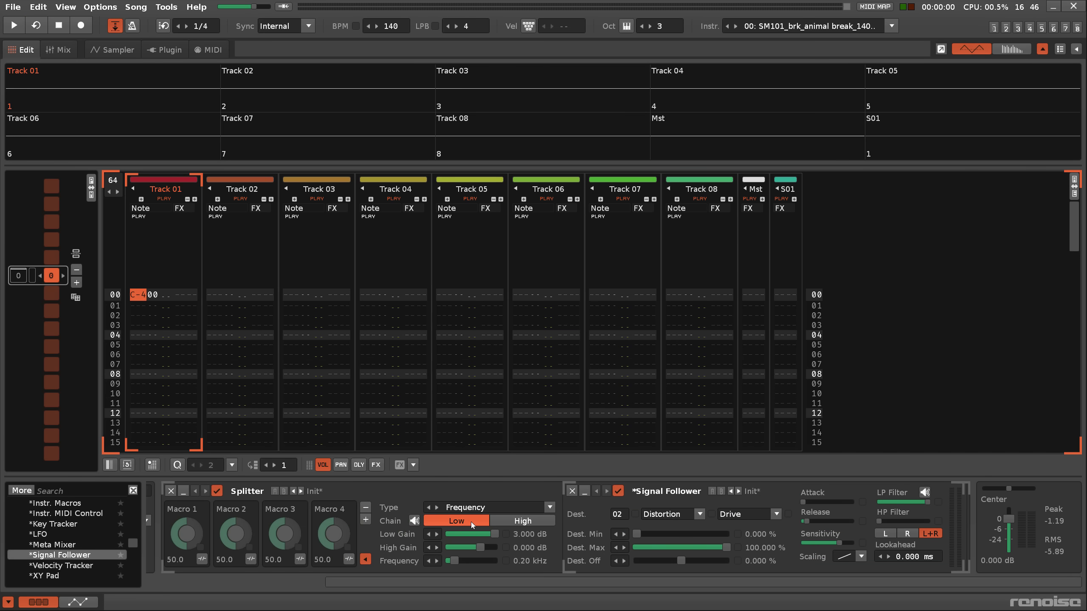
Step: Route the Low chain's Signal Follower to the High chain's Distortion and audition both chains during playback
left_click(620, 516)
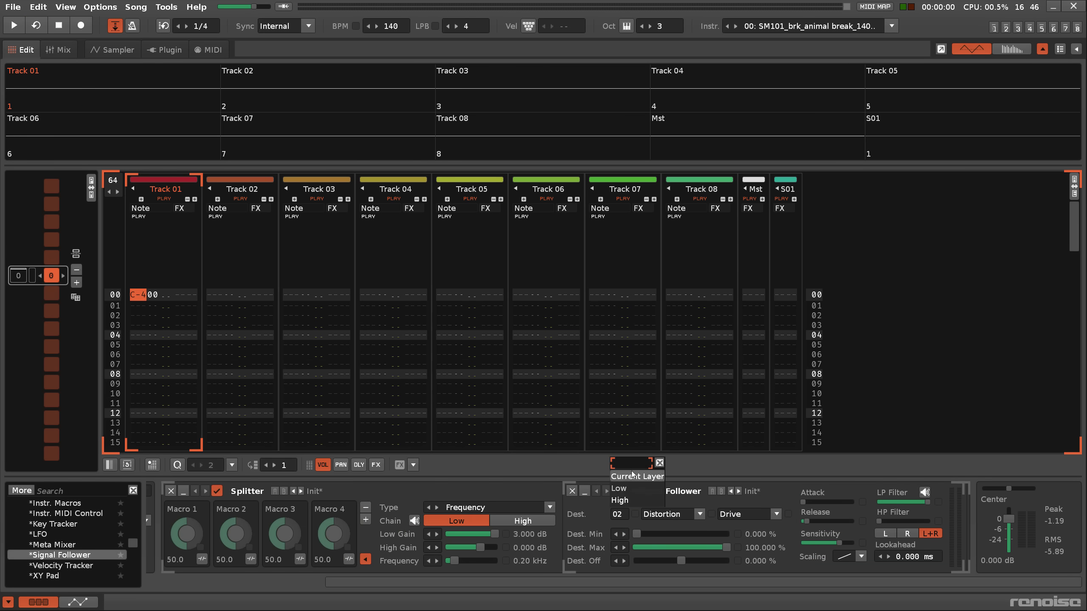
left_click(624, 501)
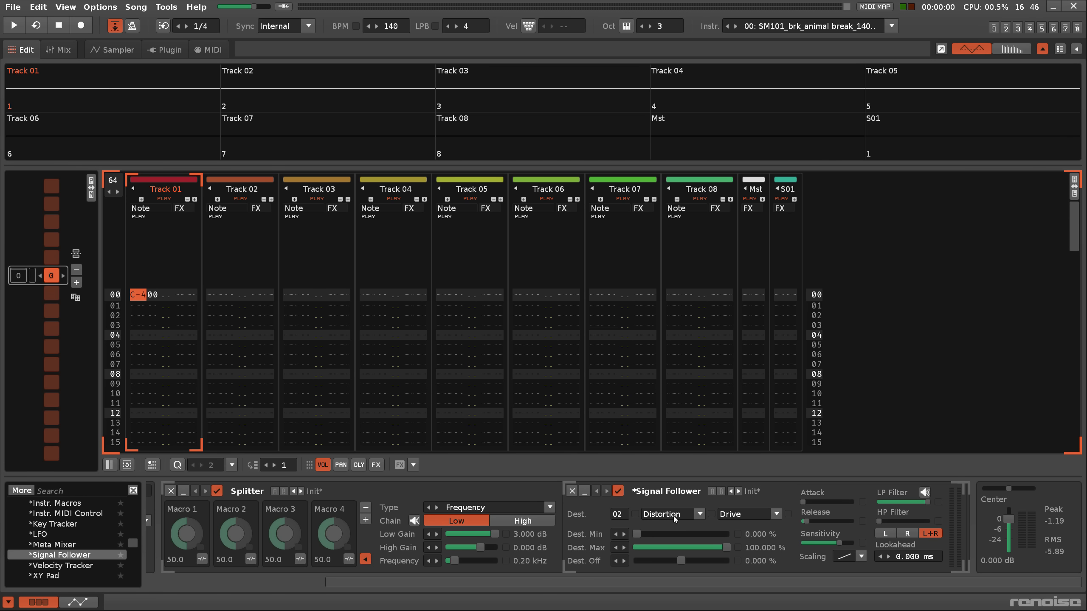
key("space")
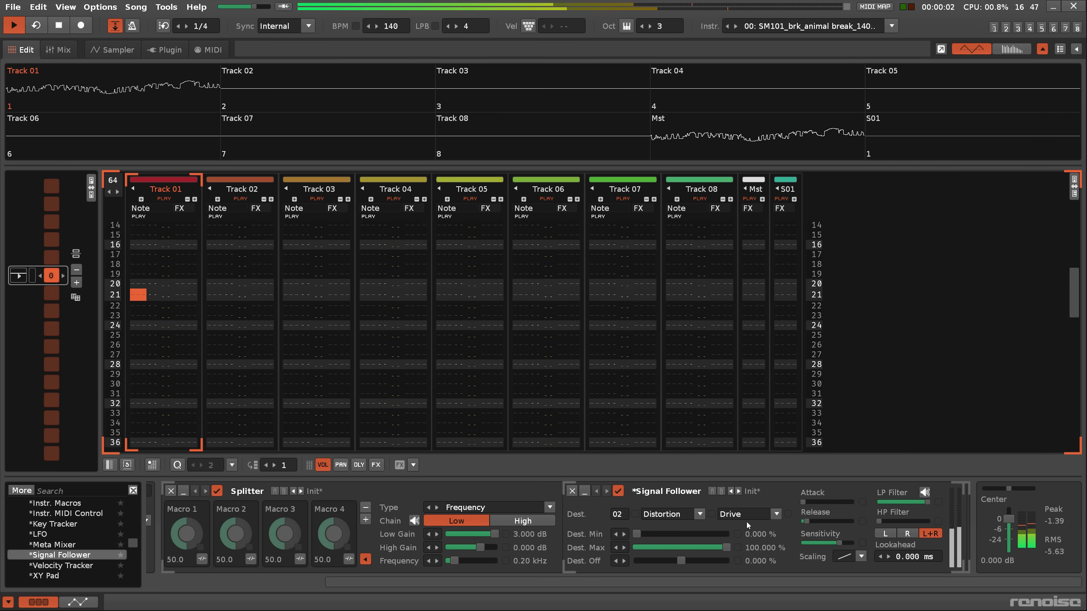
left_click(541, 521)
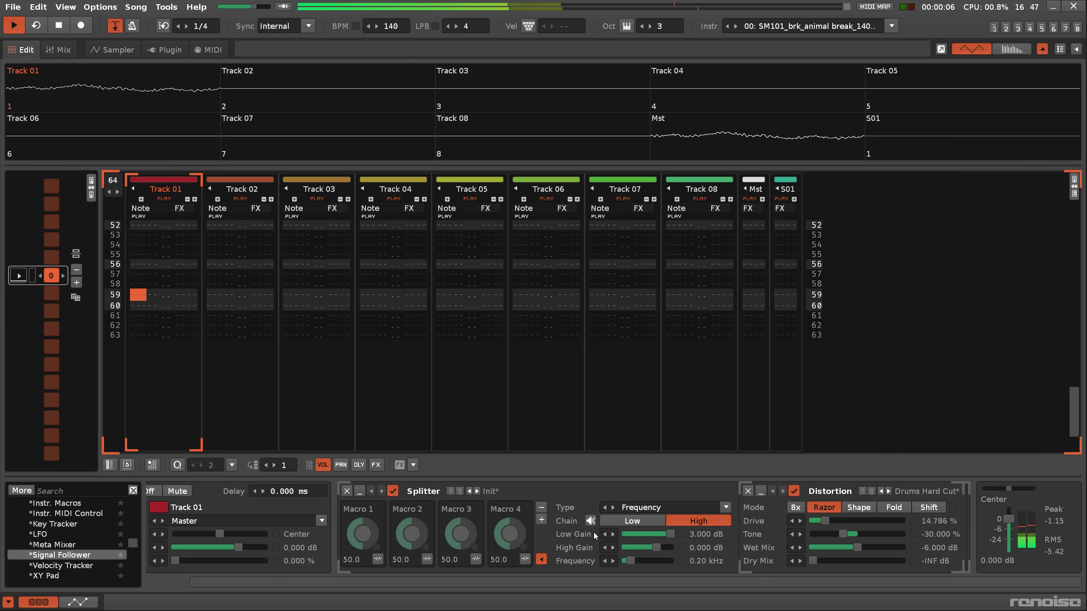
left_click(642, 521)
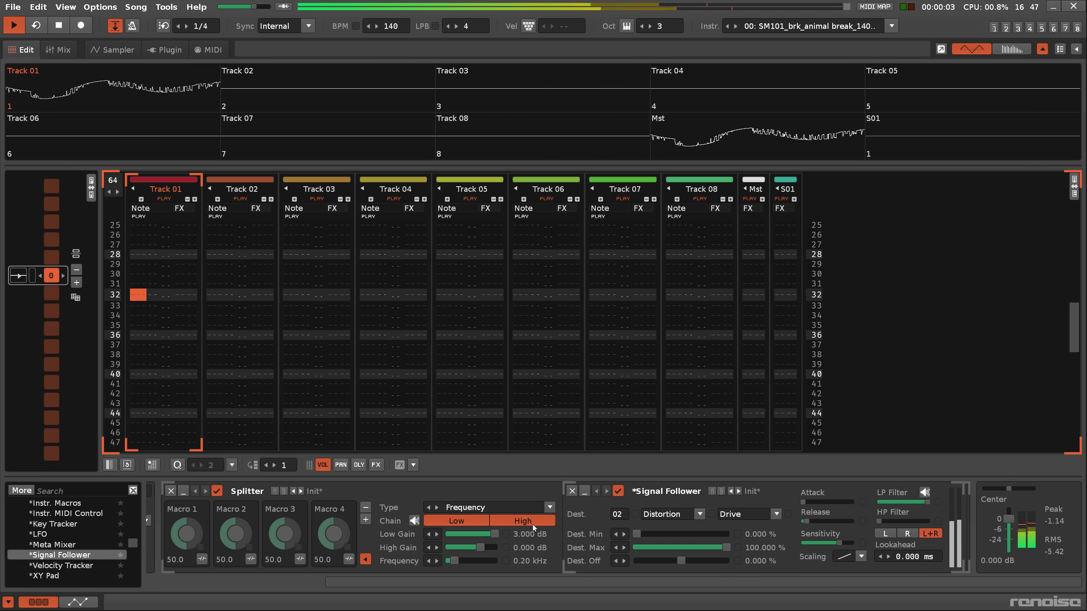
left_click(532, 522)
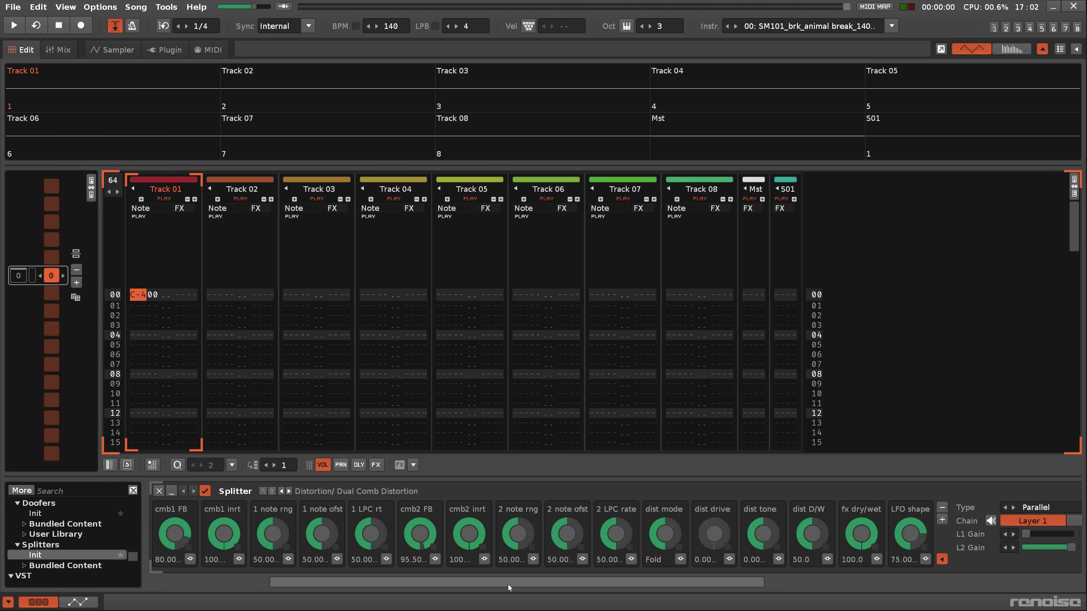
Step: Start playback and expand the Splitter and comb mod devices to reveal Layer 2's knobs
key("space")
left_click_drag(508, 584, 841, 582)
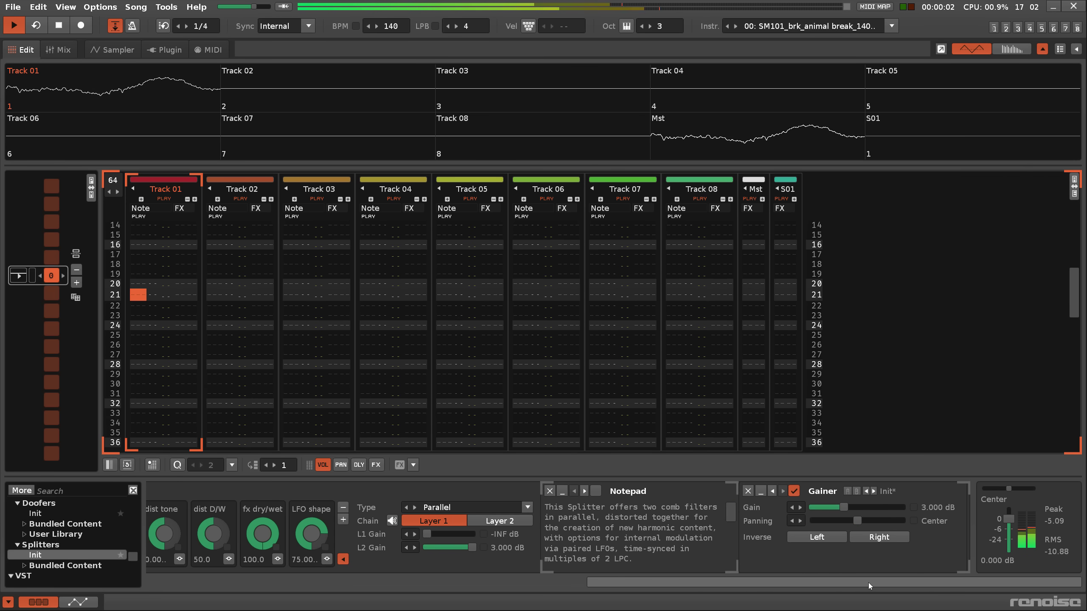
left_click(505, 522)
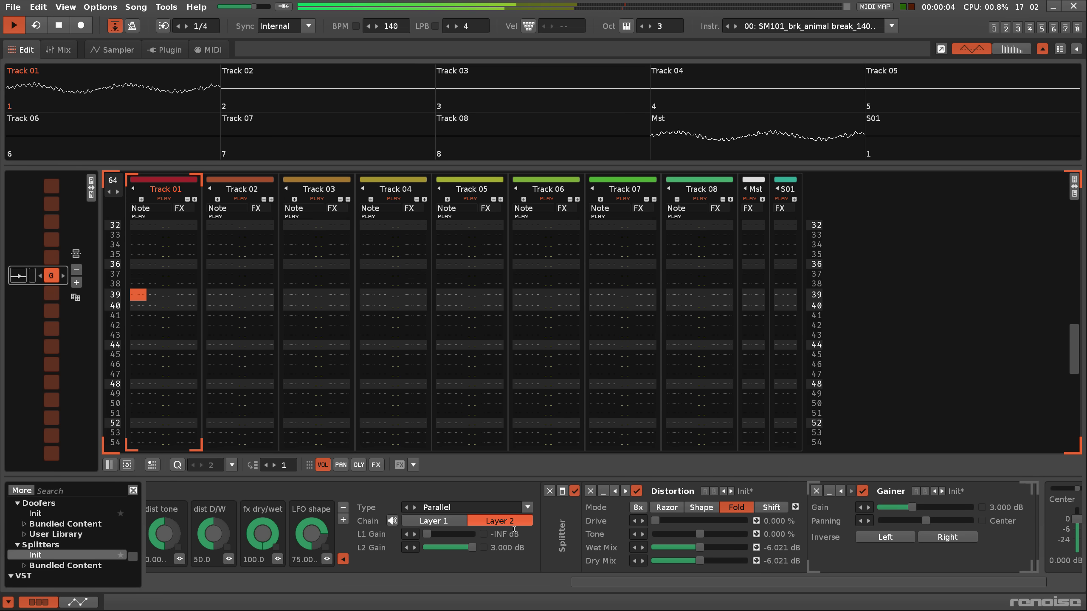
left_click(562, 491)
left_click_drag(597, 582, 893, 592)
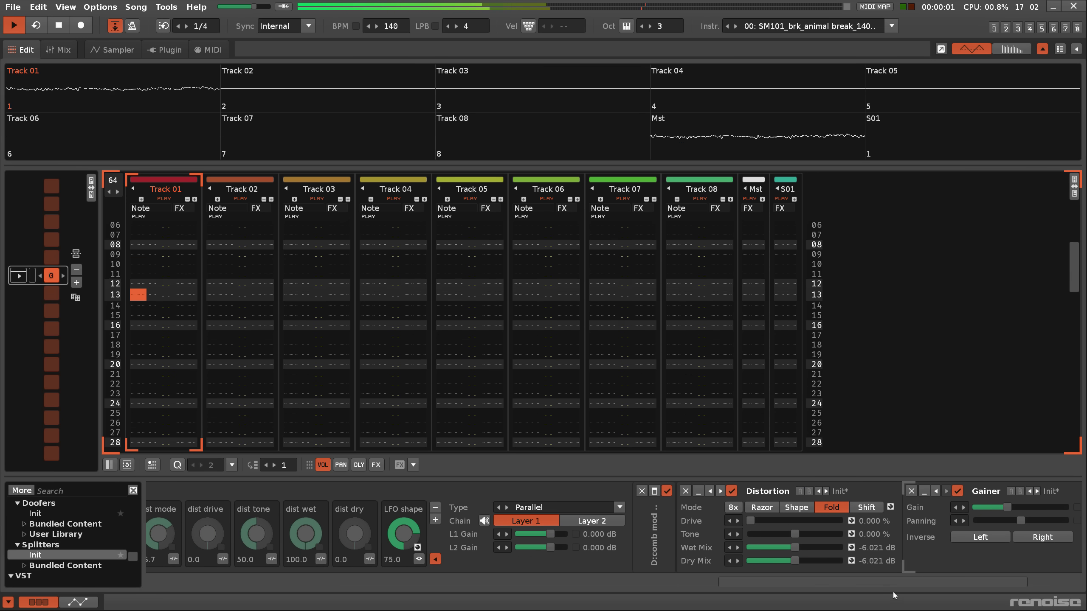
left_click(653, 493)
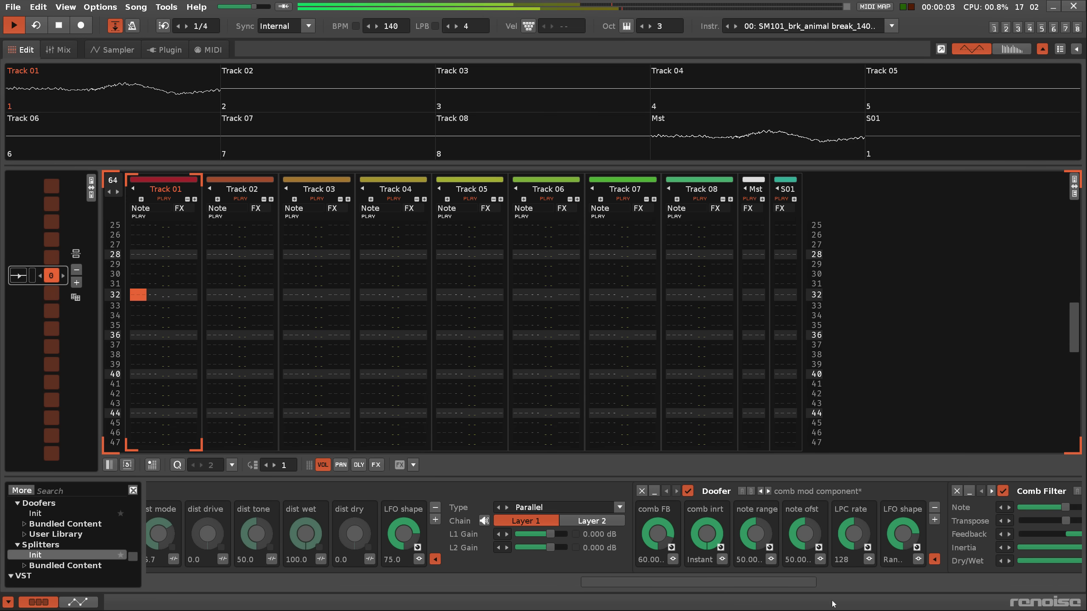
left_click_drag(809, 581, 770, 585)
Step: Turn up the distortion drive on the Splitter's second layer, then stop playback
left_click(603, 522)
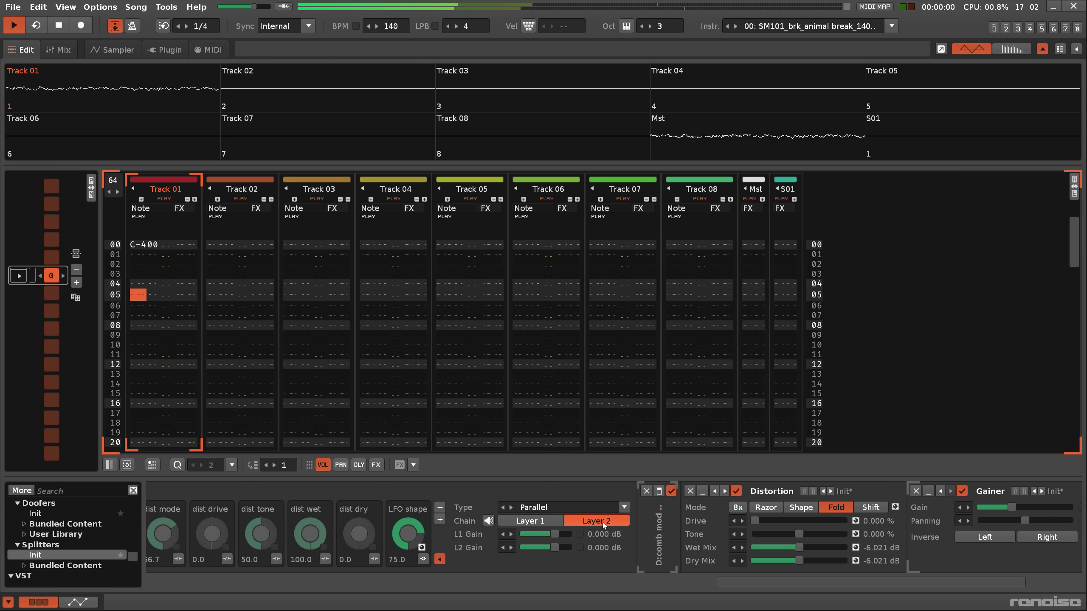
left_click_drag(665, 583, 294, 586)
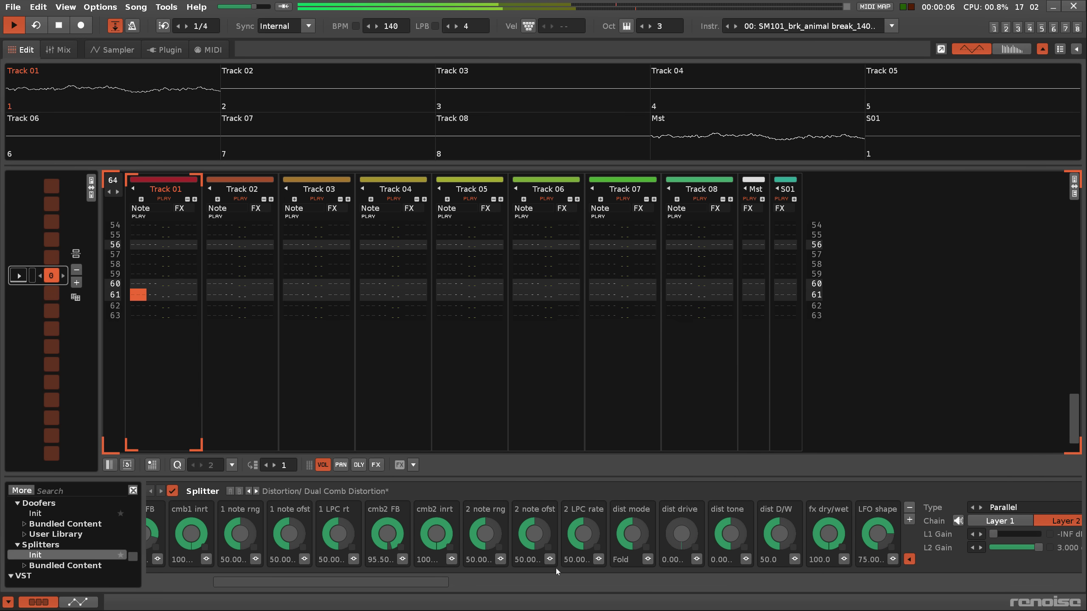
left_click_drag(678, 533, 678, 512)
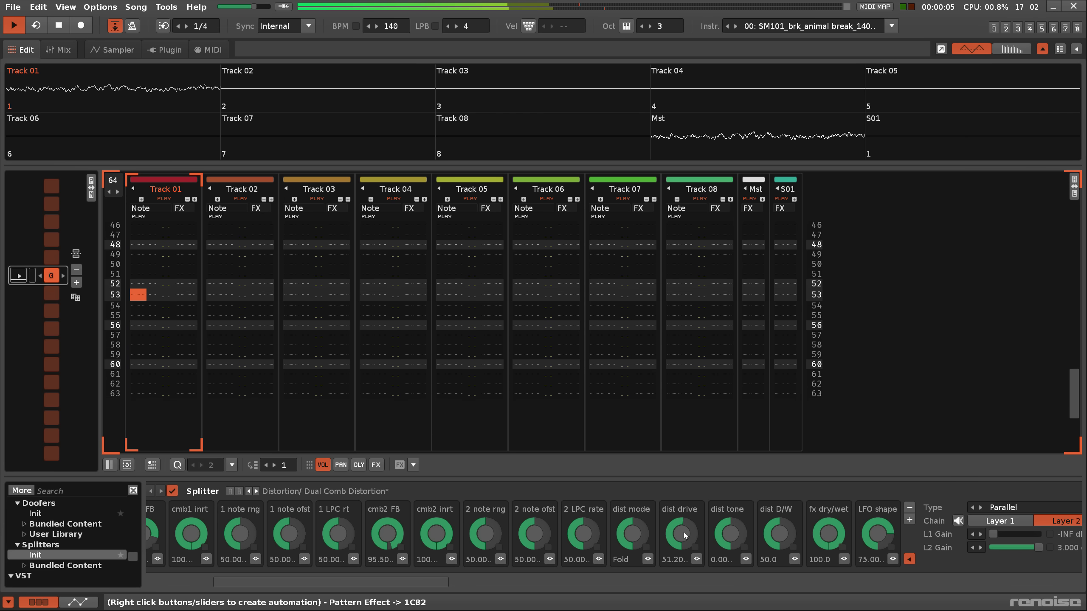
key("space")
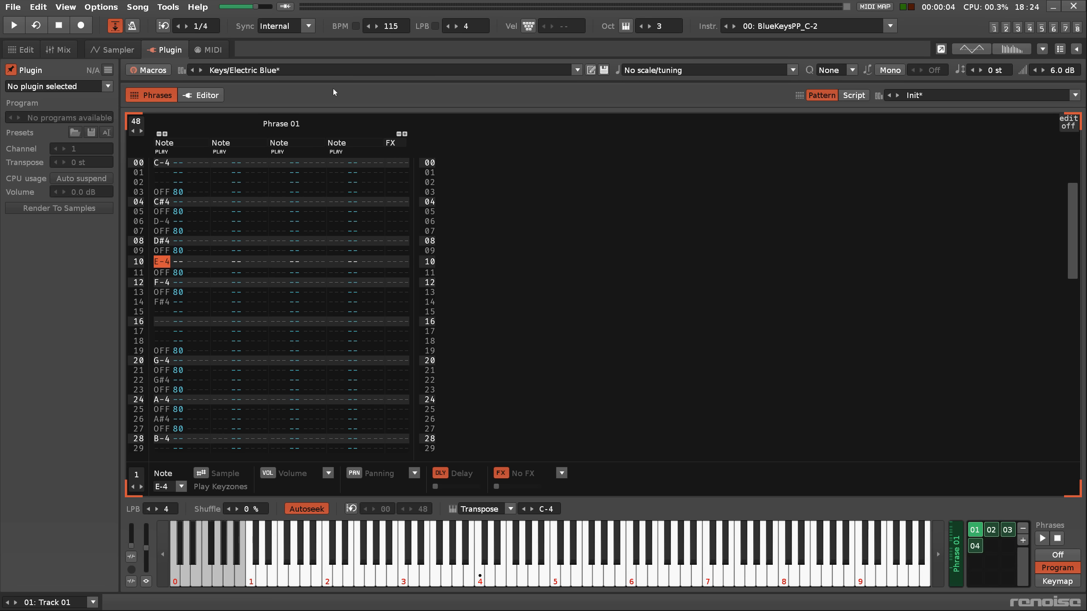
Step: Load the VST3 MTS-ESP Mini plugin on the instrument and open its external editor
left_click(107, 88)
left_click(74, 277)
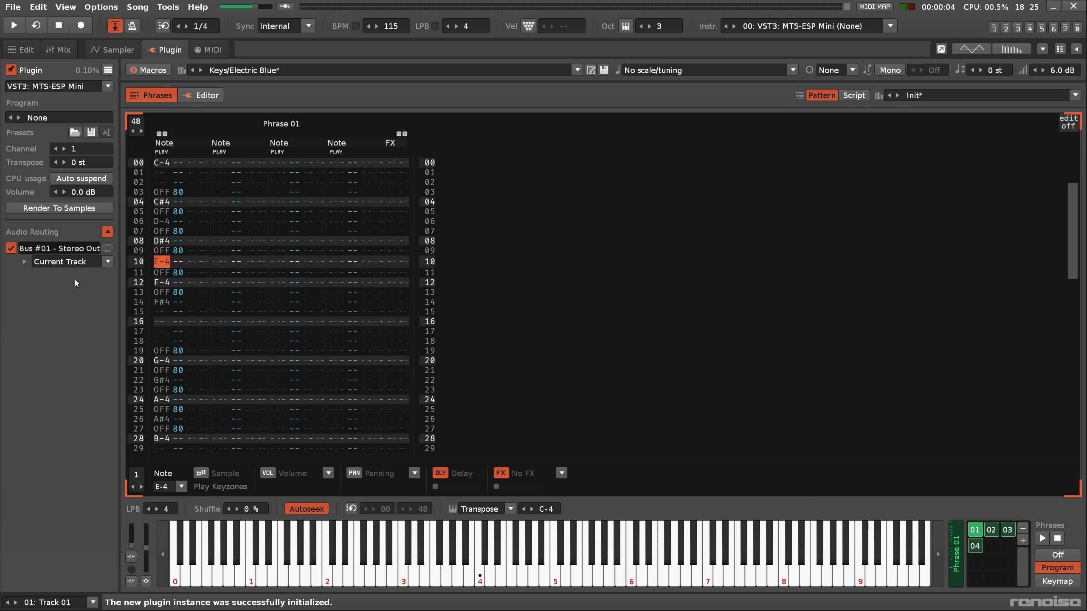
left_click(206, 97)
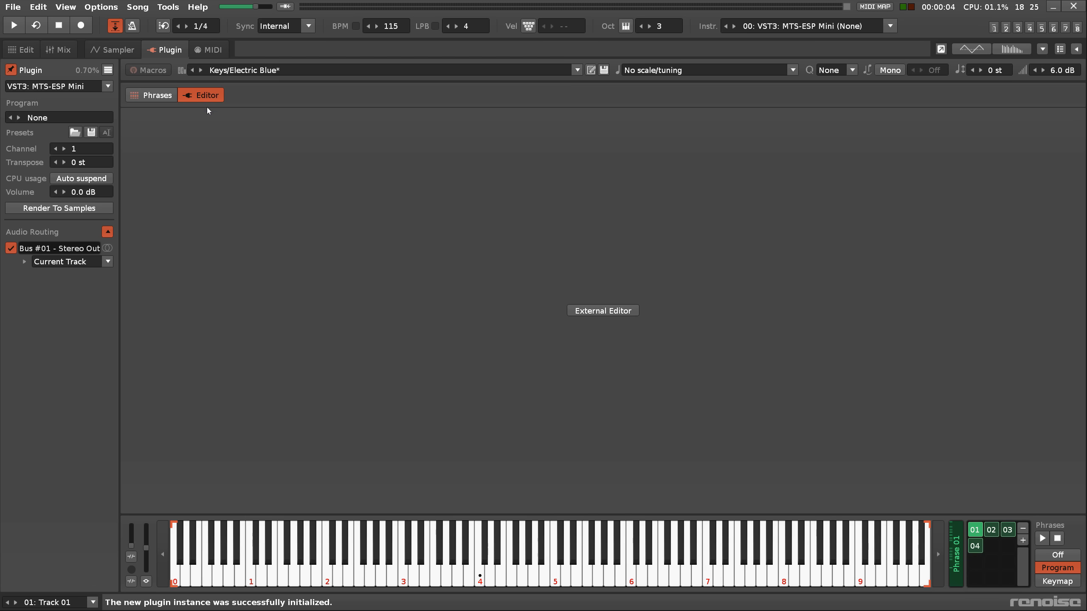
left_click(245, 153)
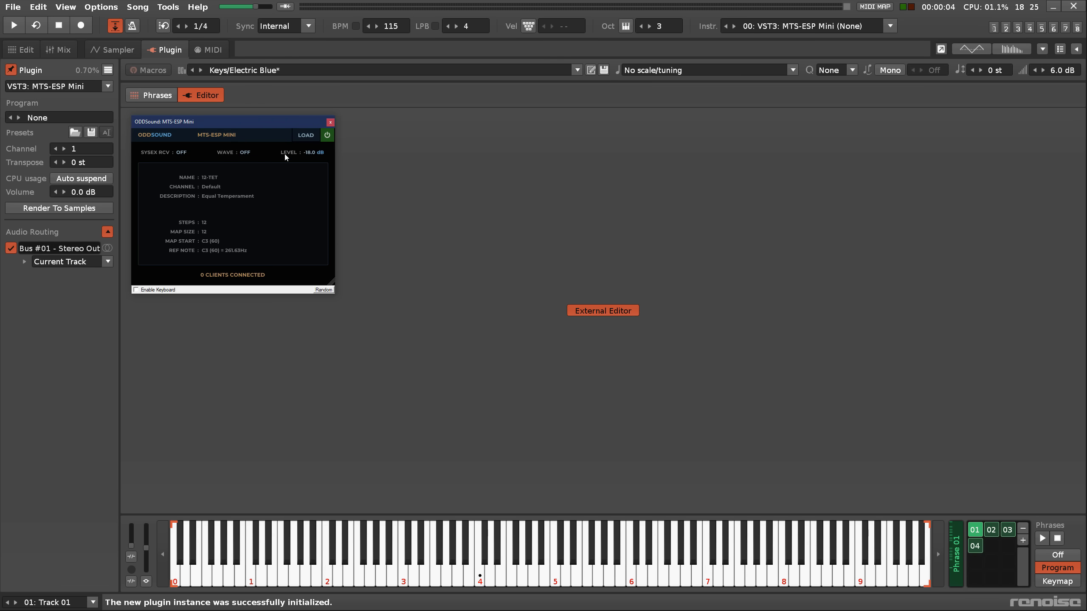
Step: Load the tun/00-c/11-19-mclaren.tun tuning and play Phrase 01 to hear it
left_click(305, 135)
double_click(231, 190)
double_click(231, 188)
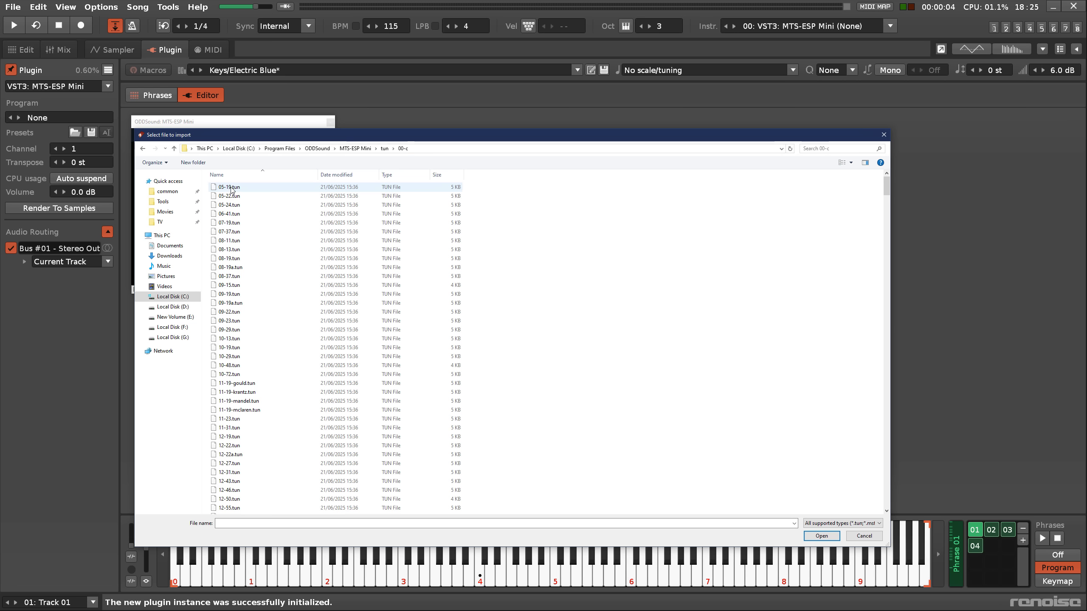
double_click(260, 411)
left_click(166, 95)
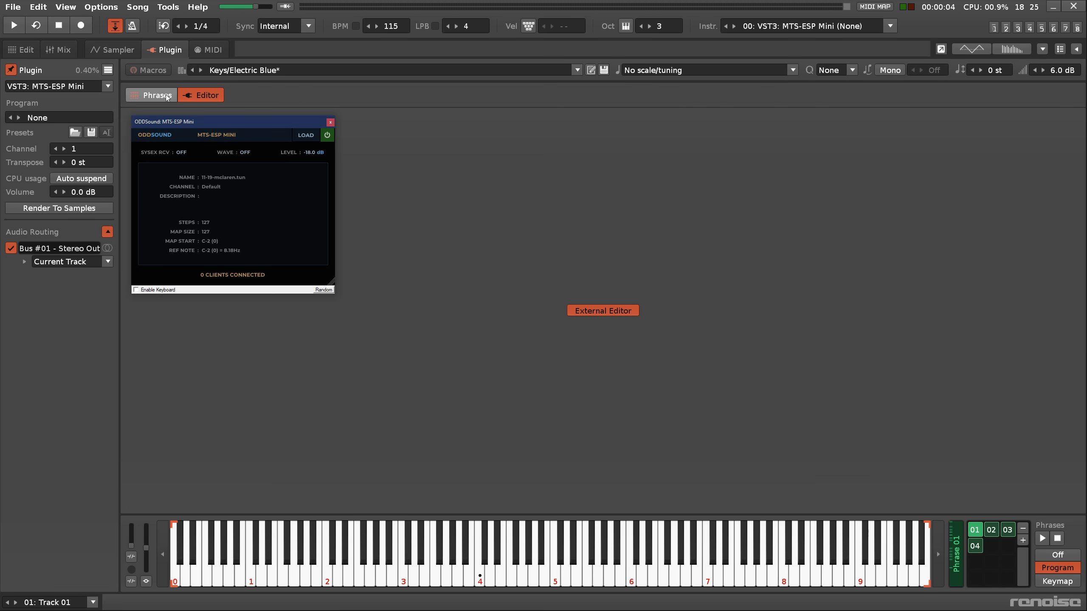
key("q")
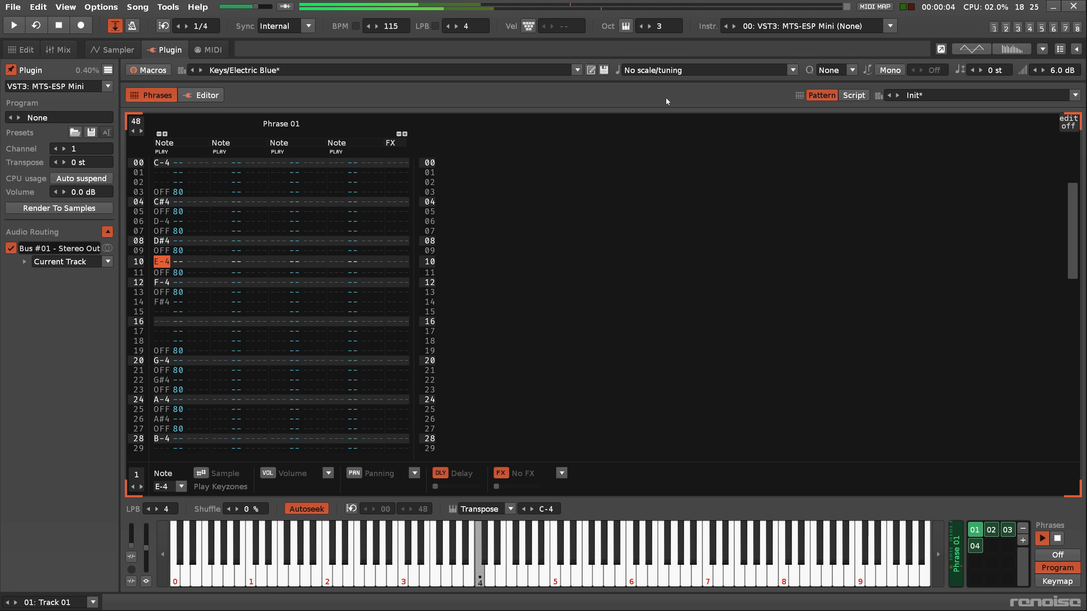
left_click(696, 69)
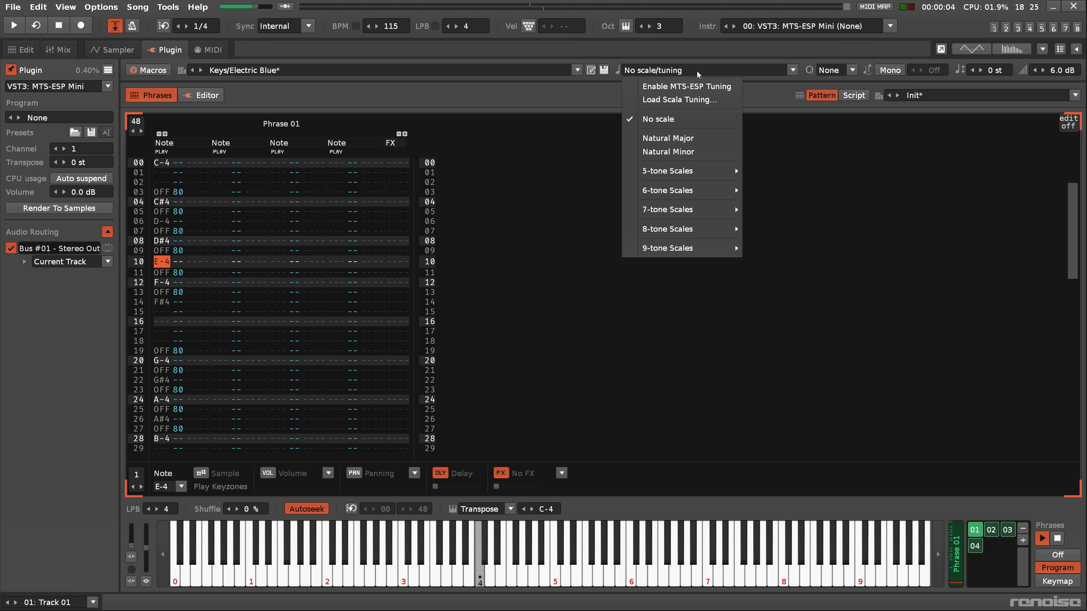
Step: Play the phrase with MTS-ESP tuning enabled, then turn MTS-ESP tuning back off
left_click(681, 86)
key("q")
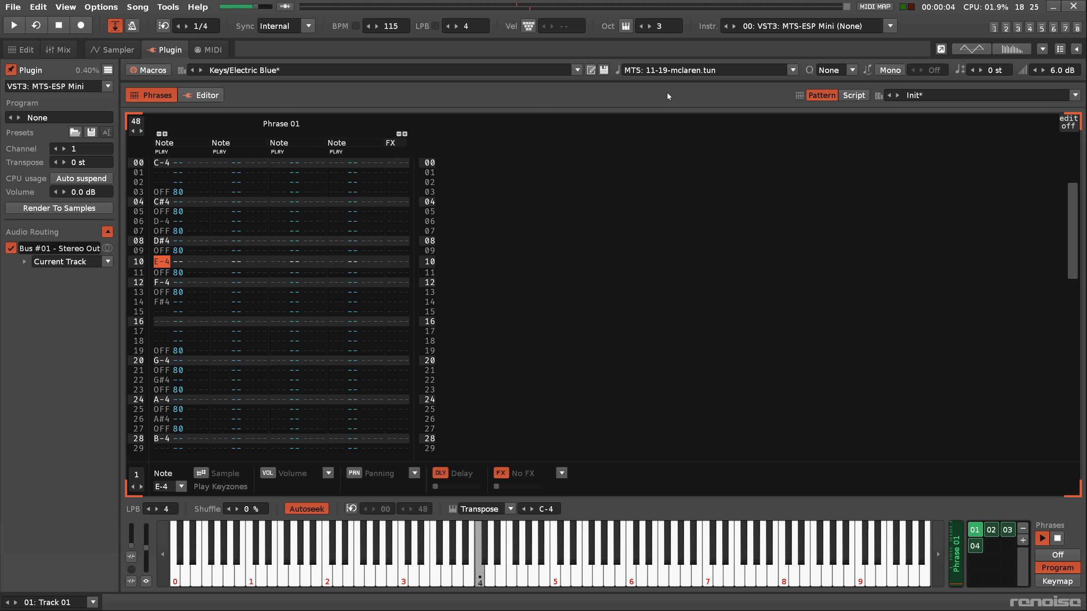
left_click(674, 74)
left_click(665, 85)
Step: Load the catakleismic34.scl Scala tuning and play the phrase in that scale
left_click(679, 71)
left_click(665, 98)
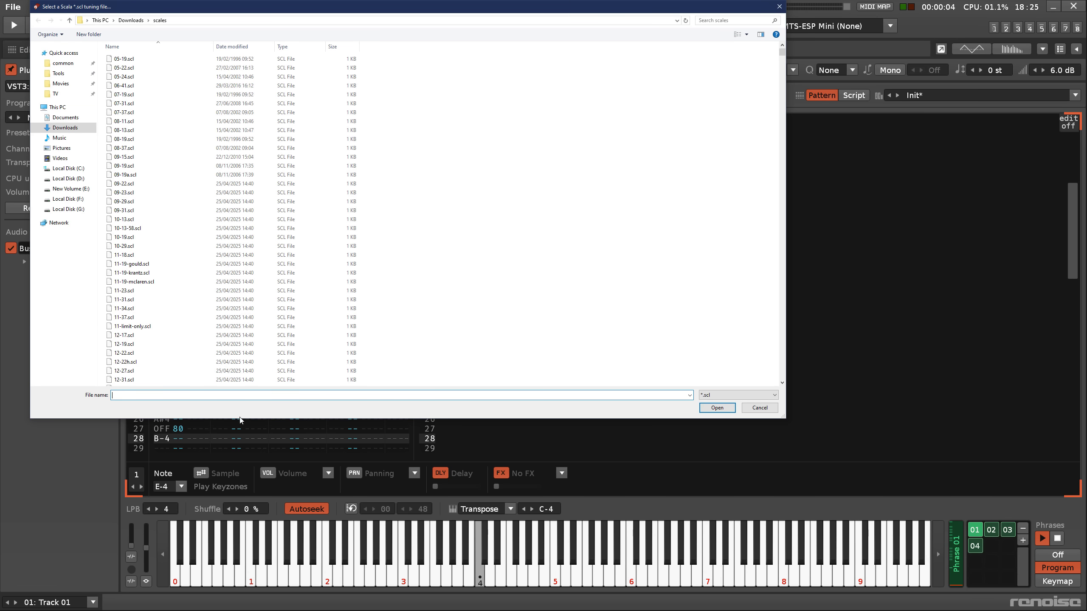
type("cat")
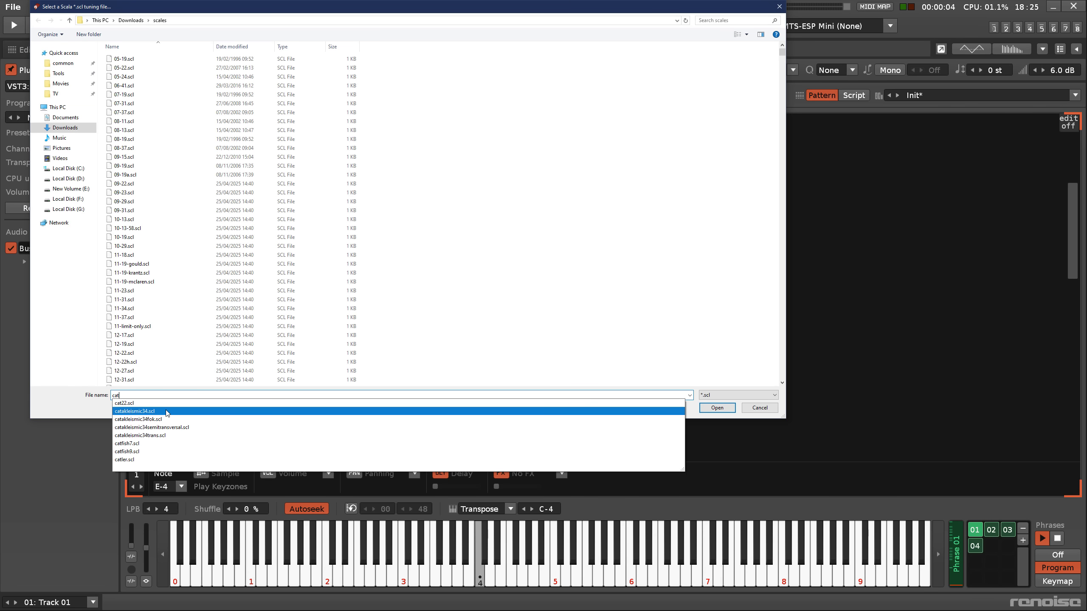
left_click(166, 412)
left_click(716, 408)
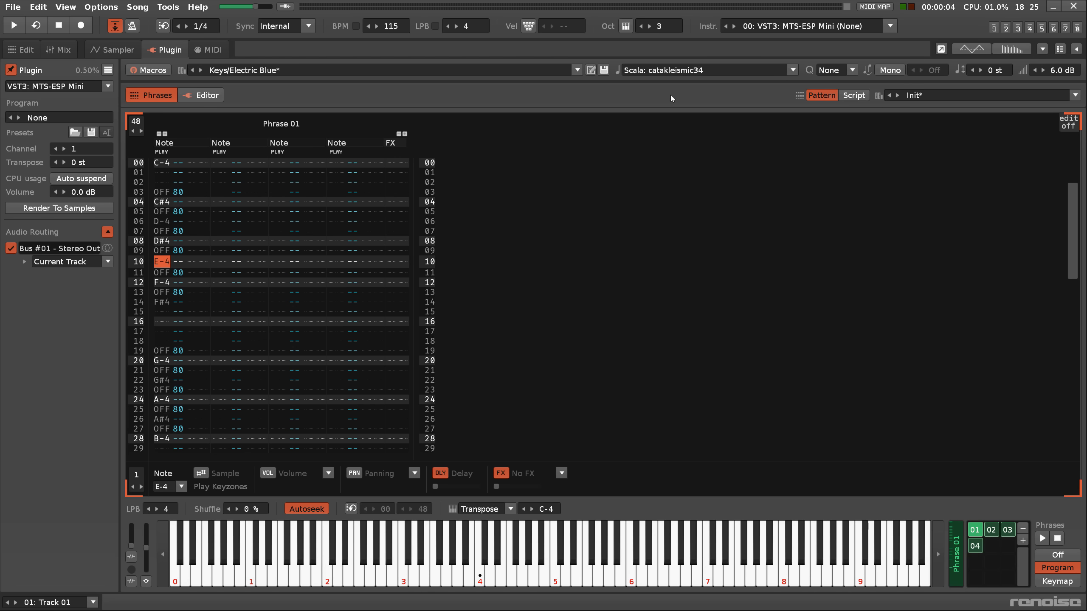
key("q")
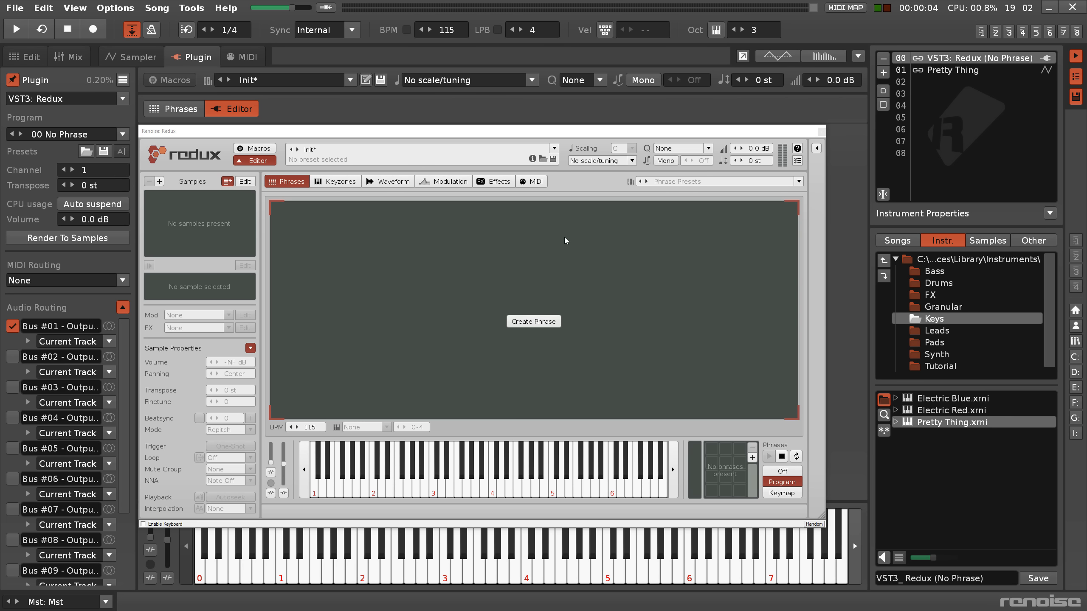
Step: Set Redux's MIDI output device to Plugin: Output, routed to 01: Pretty Thing
left_click(541, 185)
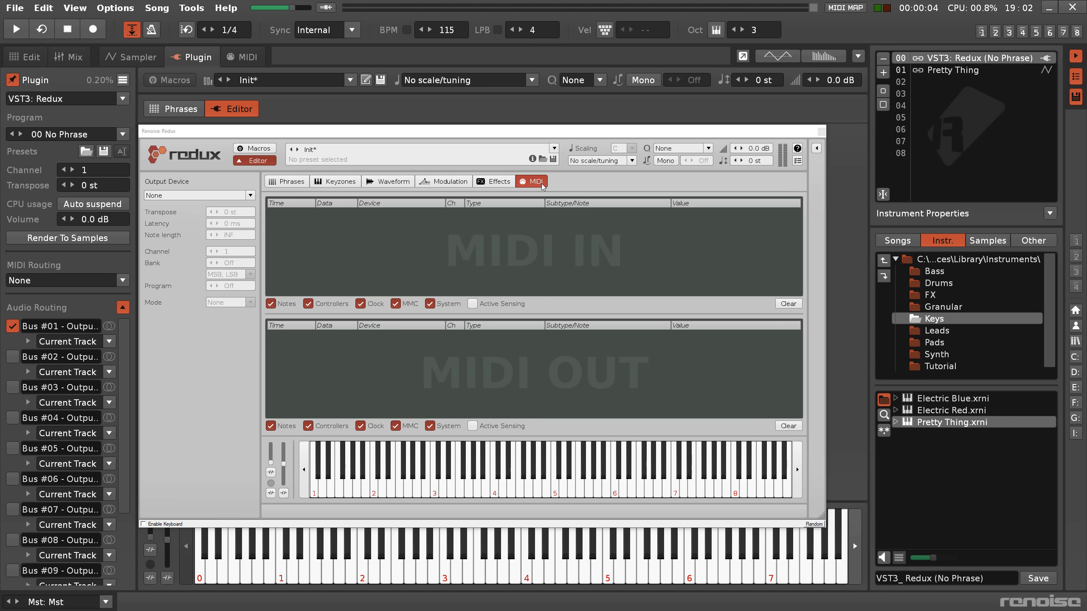
left_click(238, 195)
left_click(208, 218)
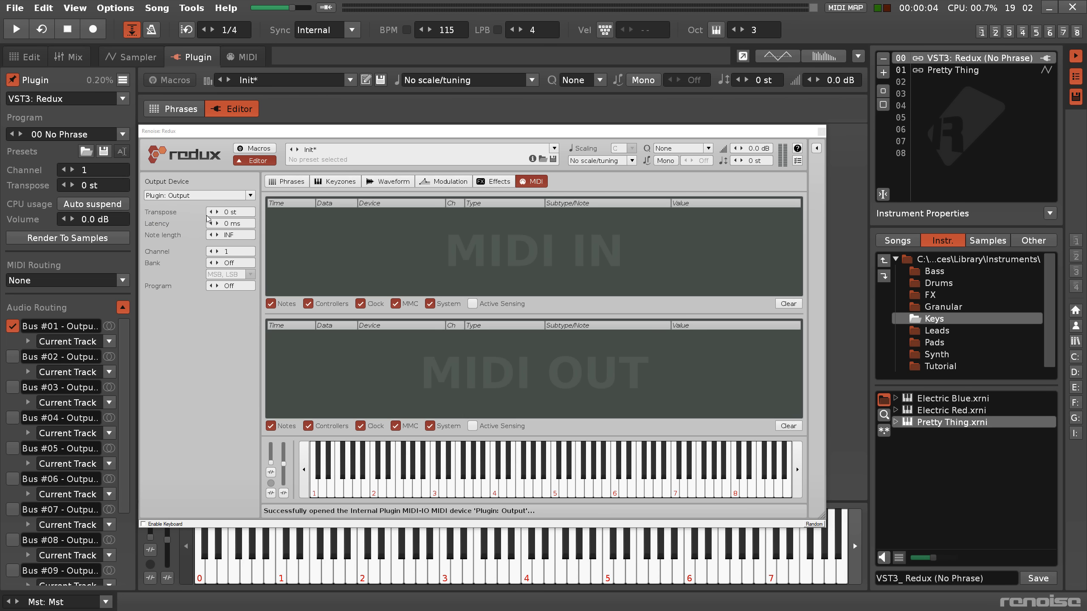
left_click(99, 281)
left_click(85, 322)
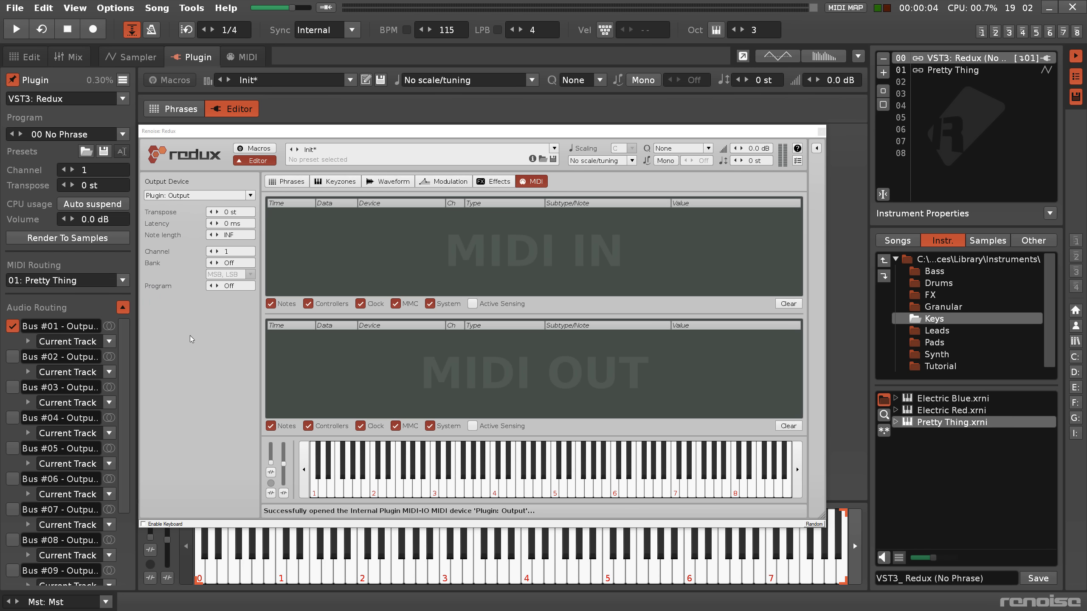
left_click(287, 181)
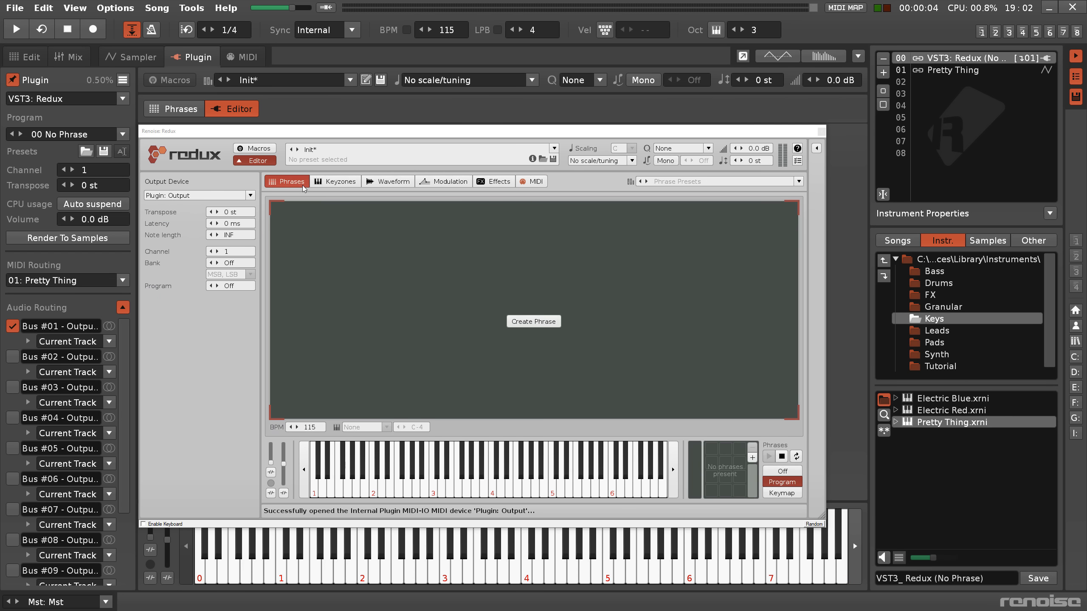
Step: Load the Arp > Big2 phrase preset in Redux and start it playing
left_click(697, 183)
mouse_move(678, 218)
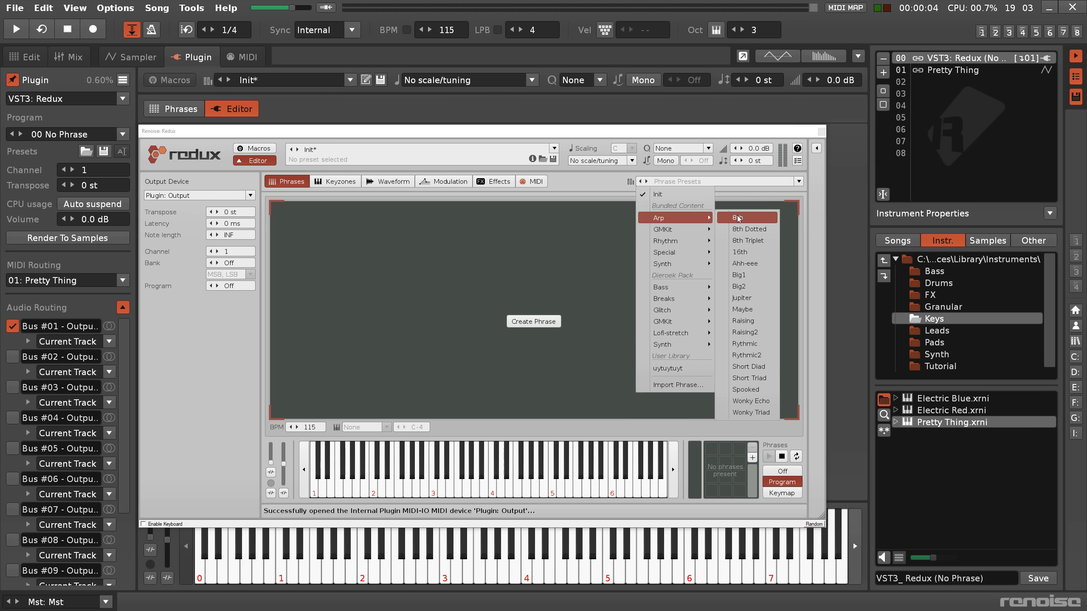
left_click(727, 286)
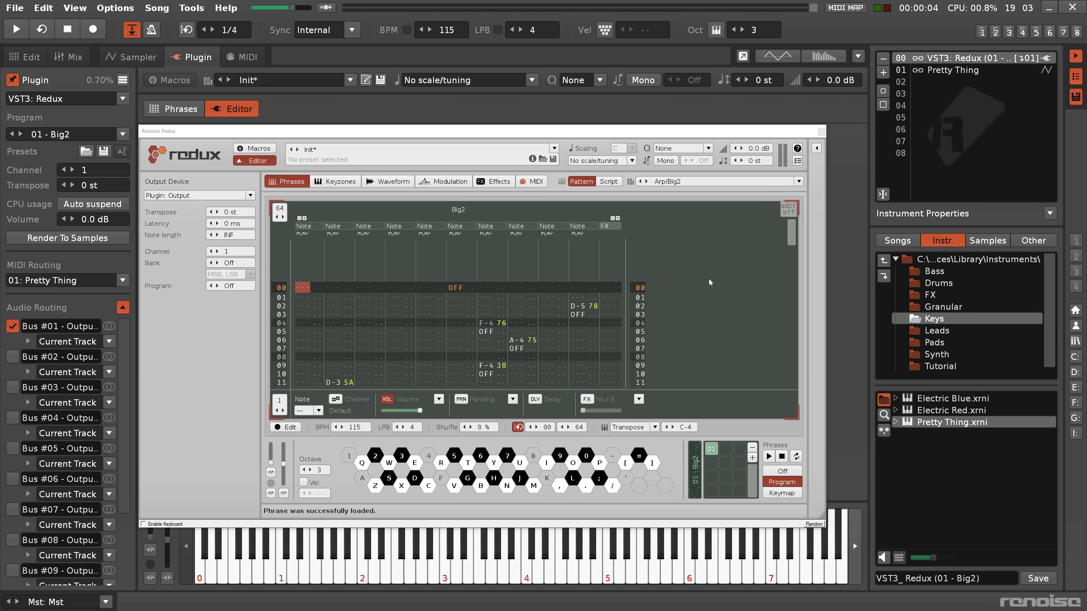
left_click(769, 458)
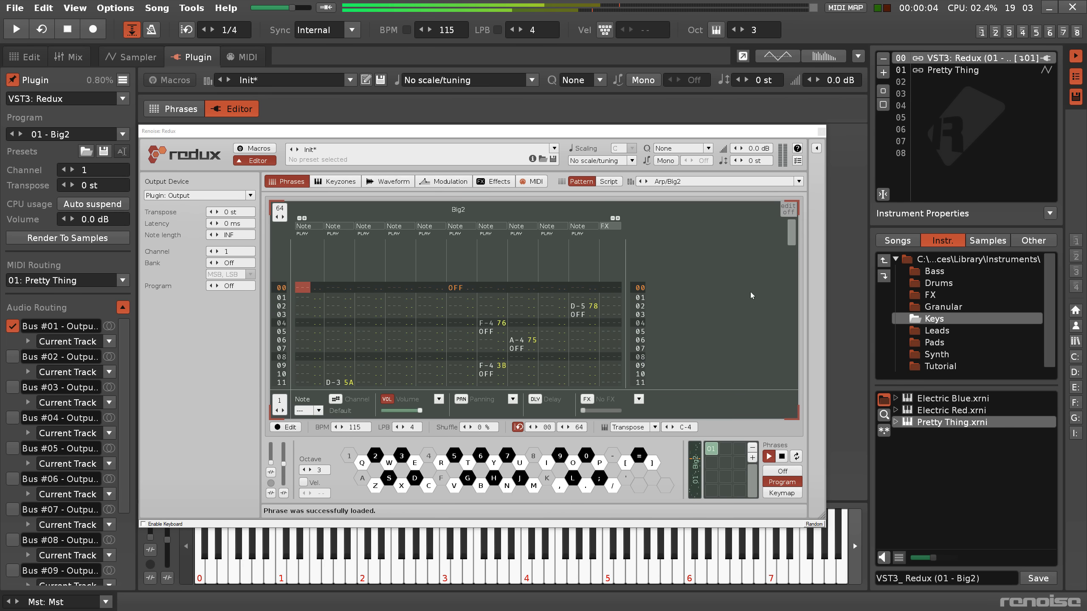
Step: Scroll through the Arp presets to Short Diad, then select the Pretty Thing instrument
scroll(712, 185, "down", 1)
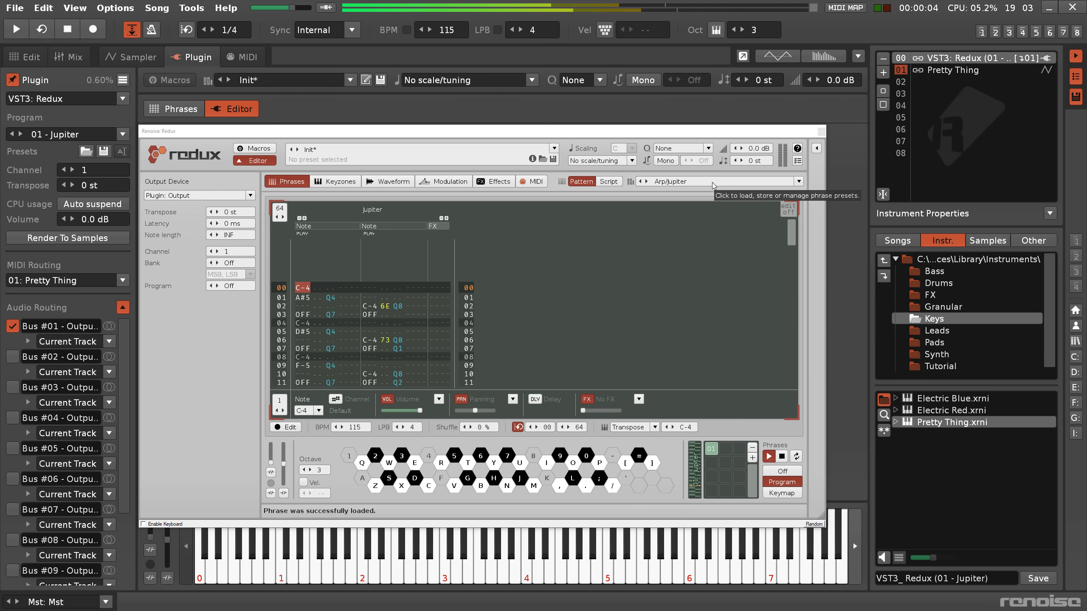
scroll(713, 186, "down", 1)
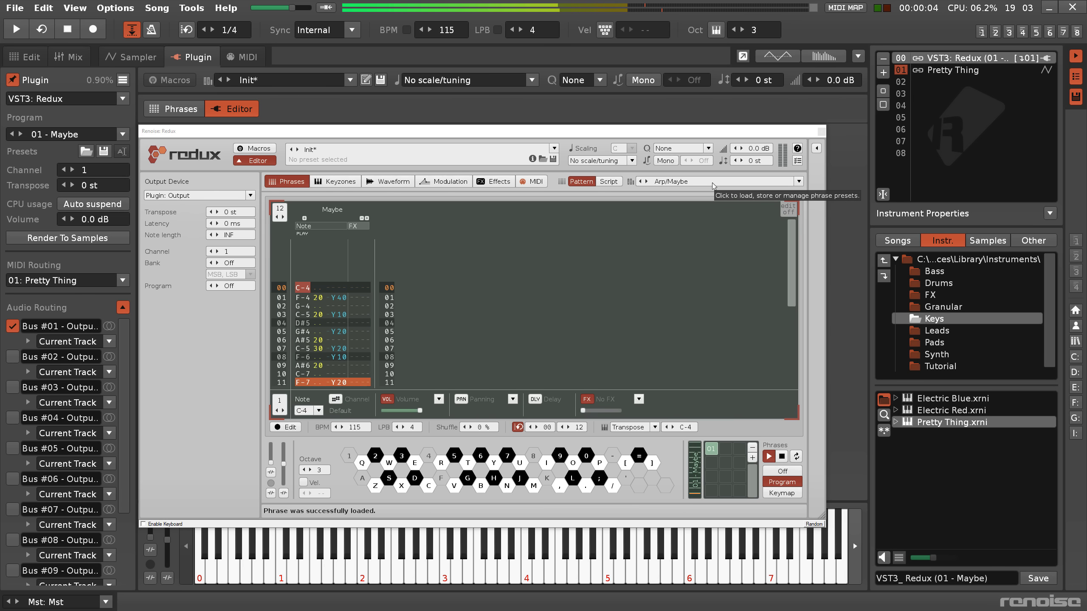
scroll(713, 186, "down", 1)
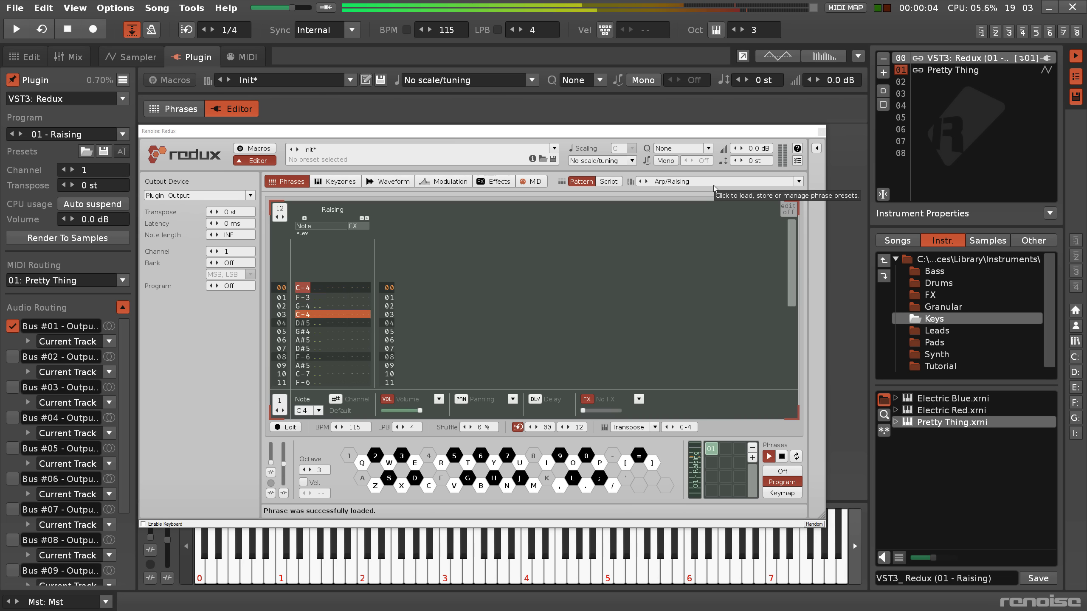
scroll(716, 186, "down", 1)
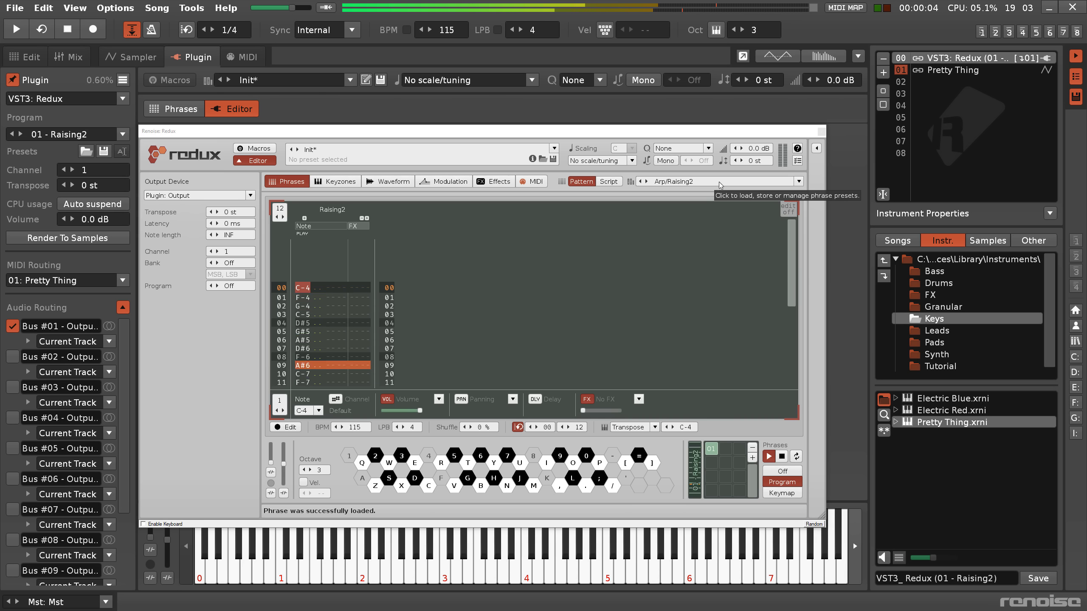
scroll(719, 185, "down", 1)
scroll(719, 185, "down", 1)
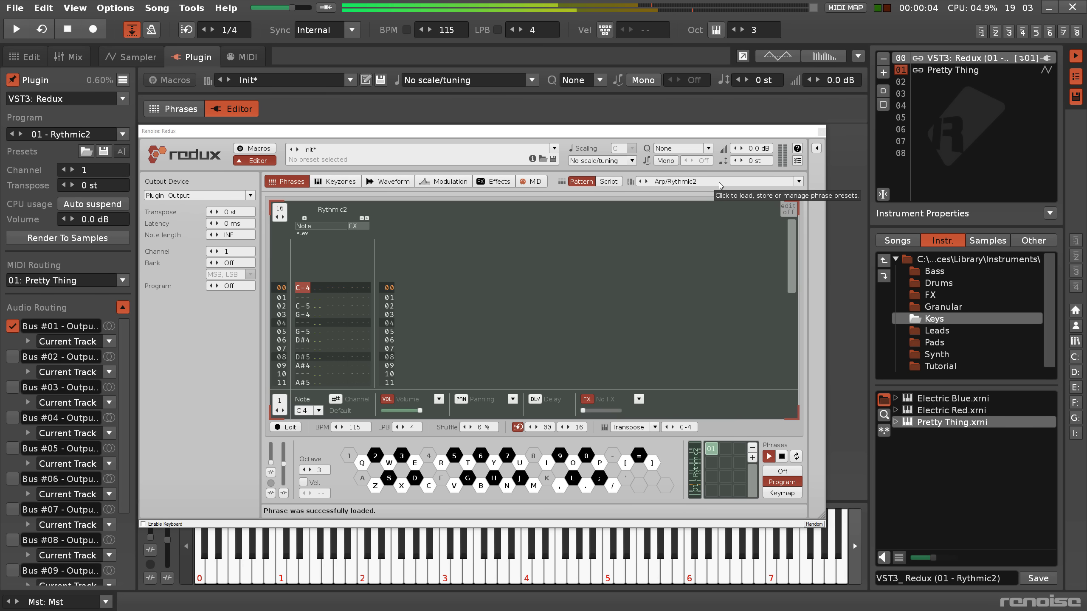
scroll(720, 185, "down", 1)
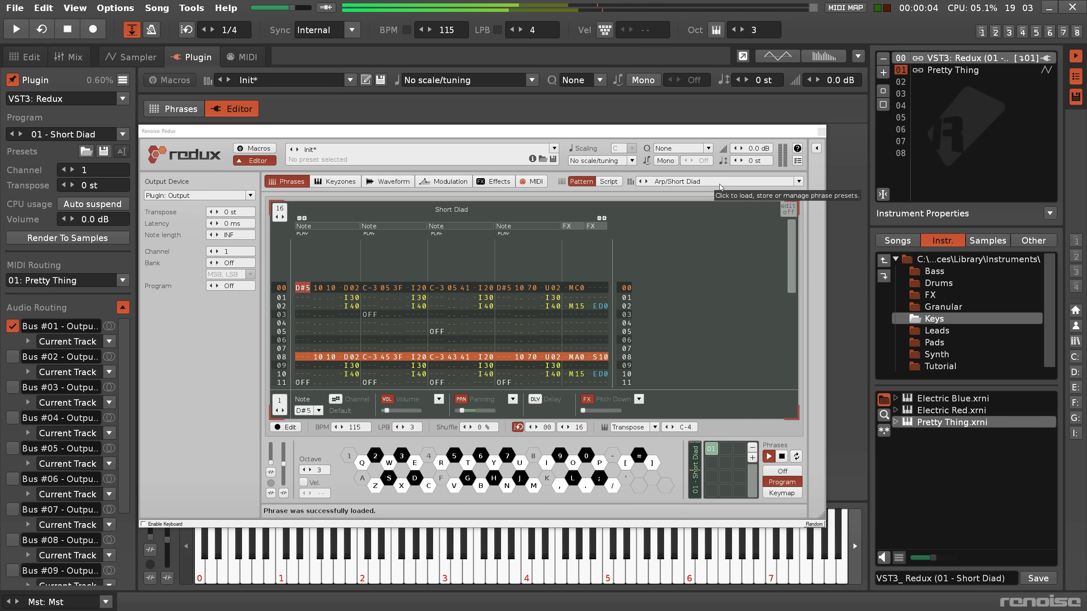
left_click(955, 71)
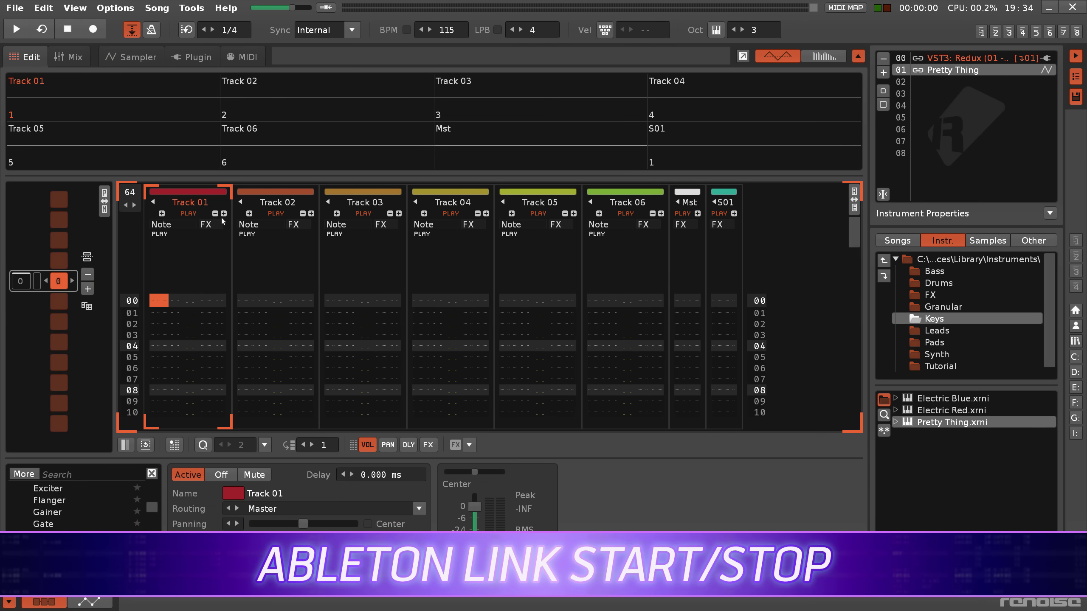
Step: Enable Sync Start/Stop with Ableton Link in Audio preferences and set tempo sync to Ableton Link
left_click(43, 8)
left_click(206, 277)
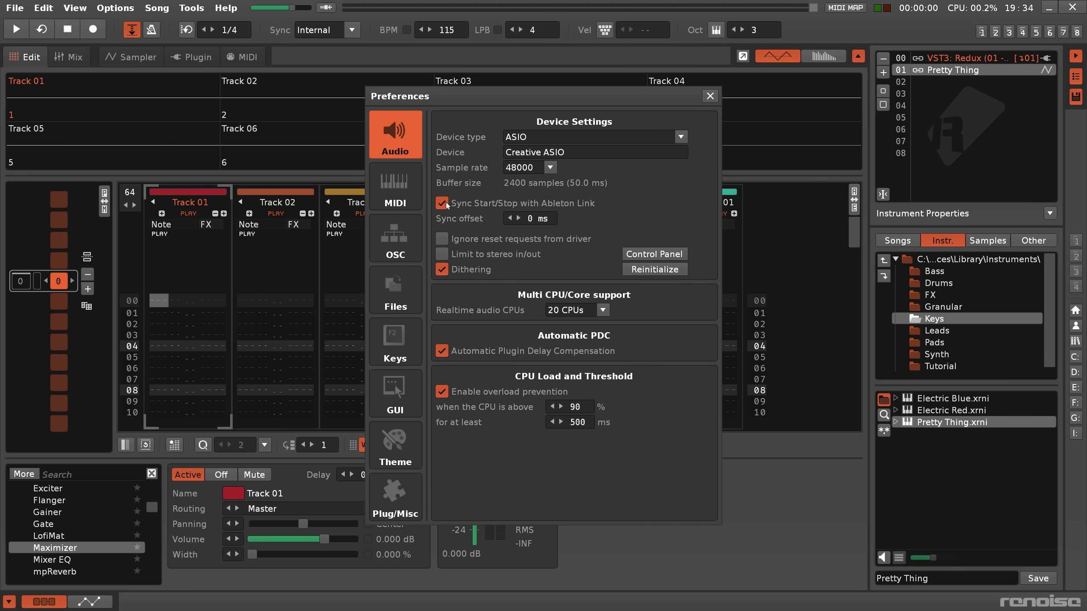
left_click(709, 96)
left_click(350, 34)
left_click(370, 29)
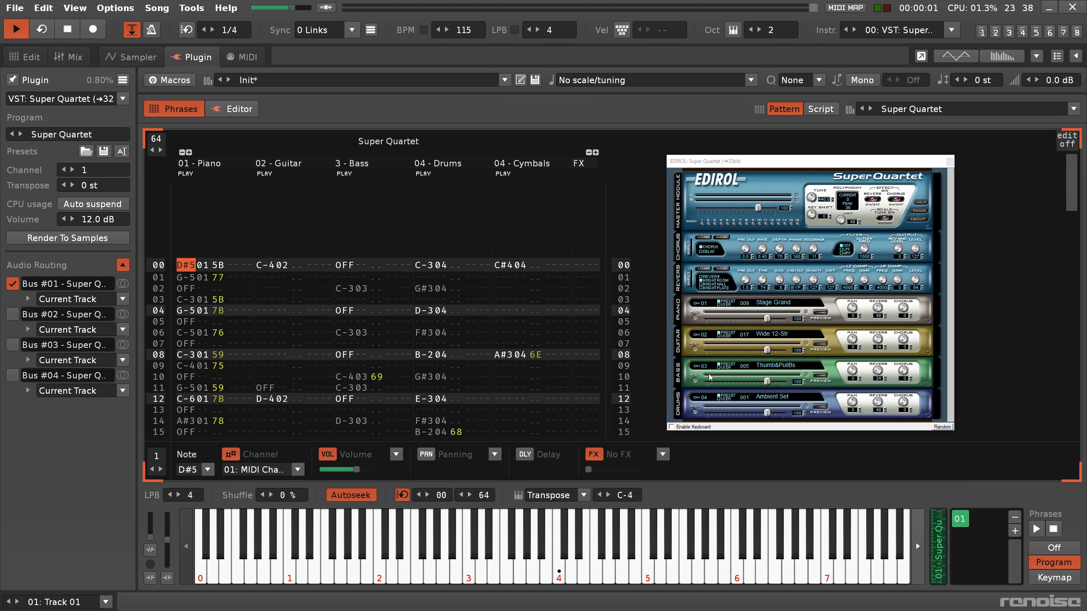
Step: Play the Super Quartet phrase through the plugin's MIDI channels, then stop it
left_click(1036, 530)
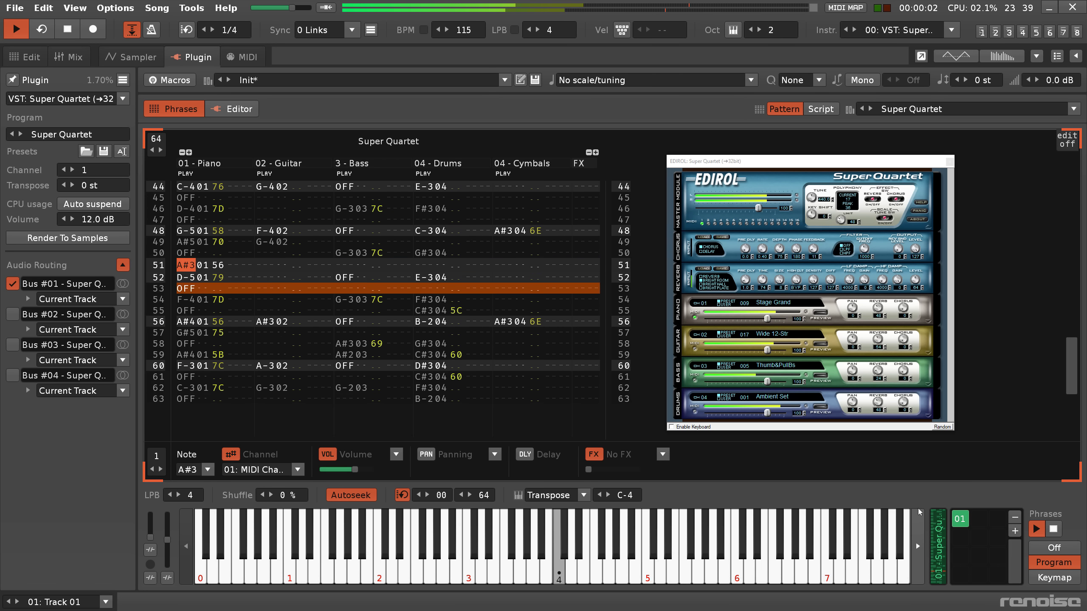
left_click(1053, 530)
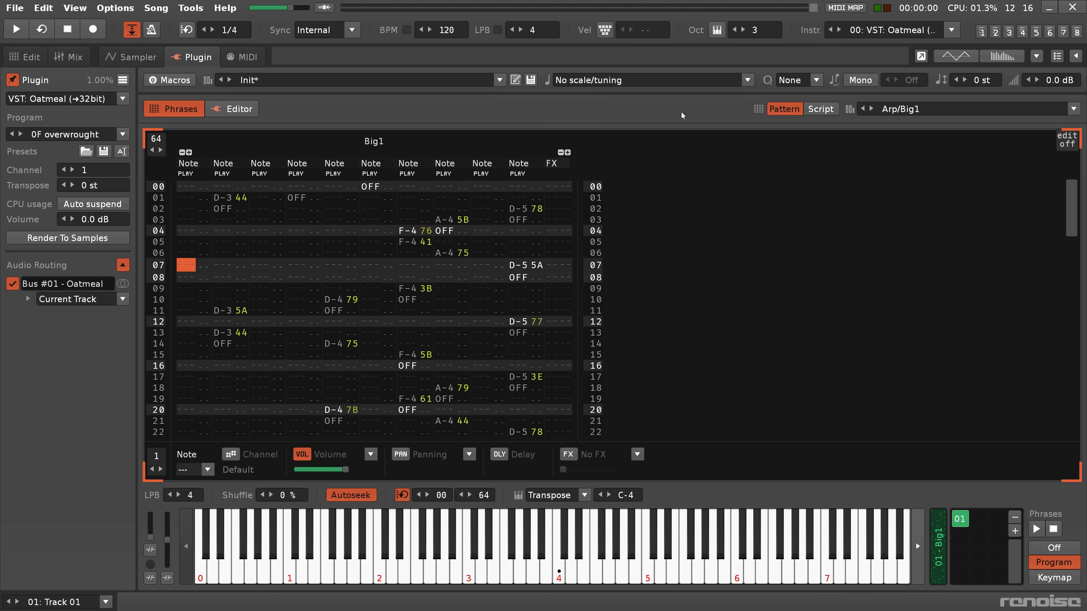
Step: Focus the phrase keyboard so the Q key triggers the Big1 phrase
key("q")
key("q")
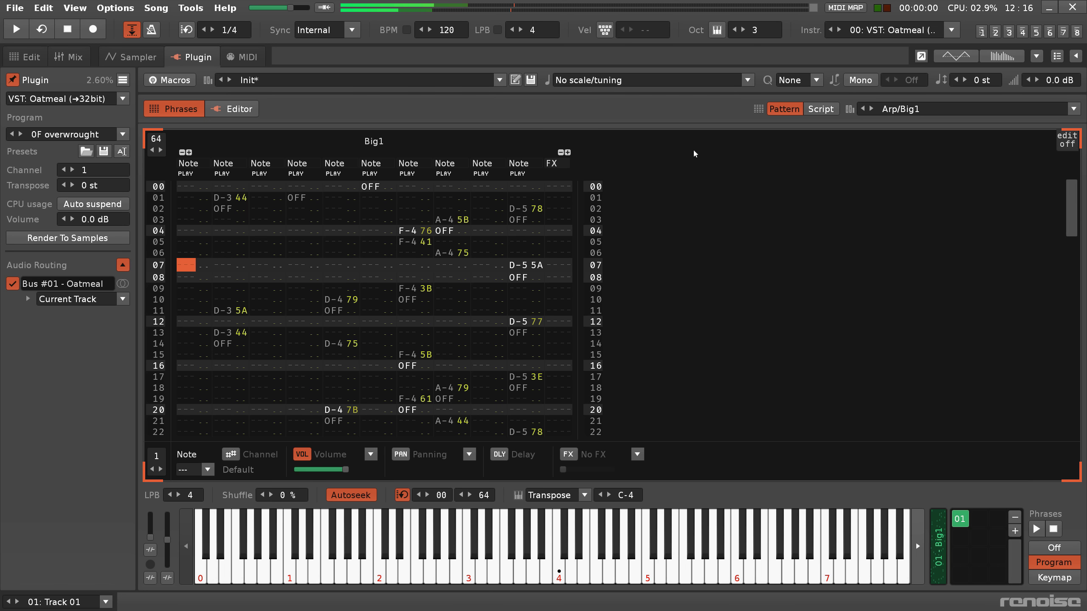
left_click(678, 537)
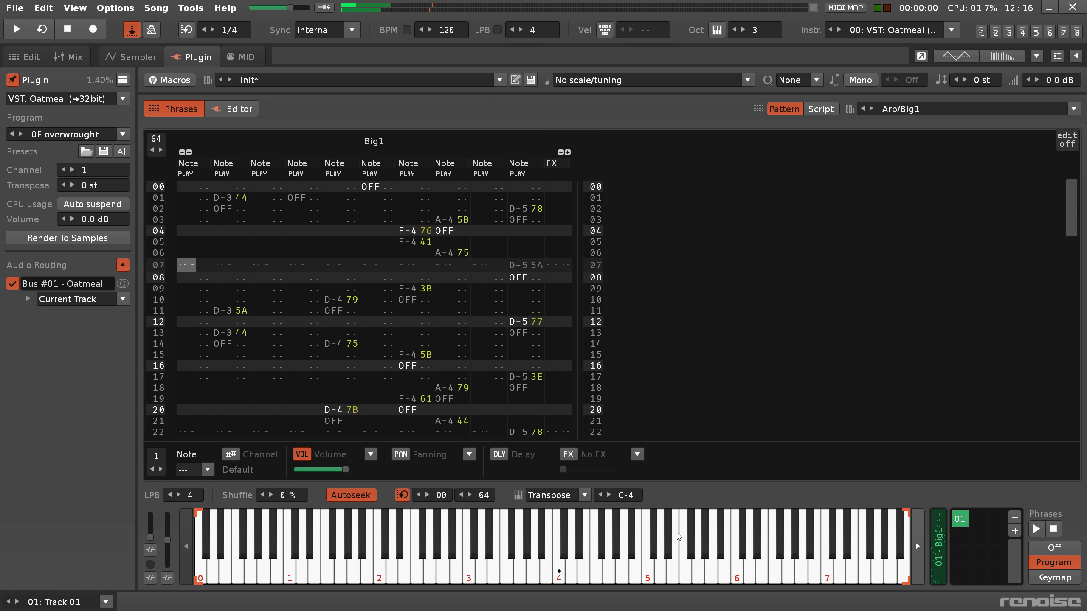
key("q")
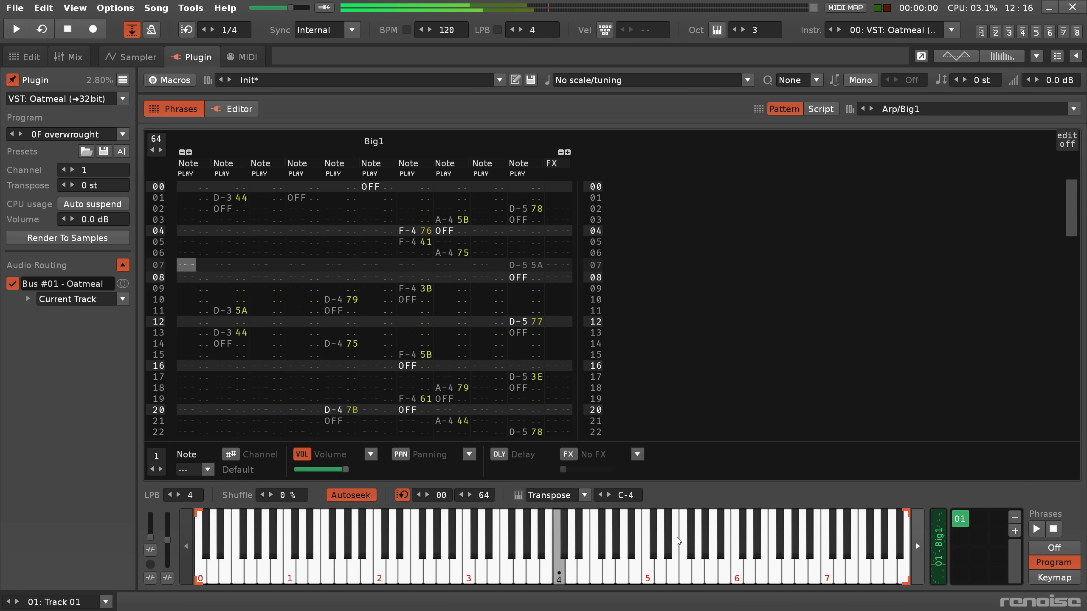
key("q")
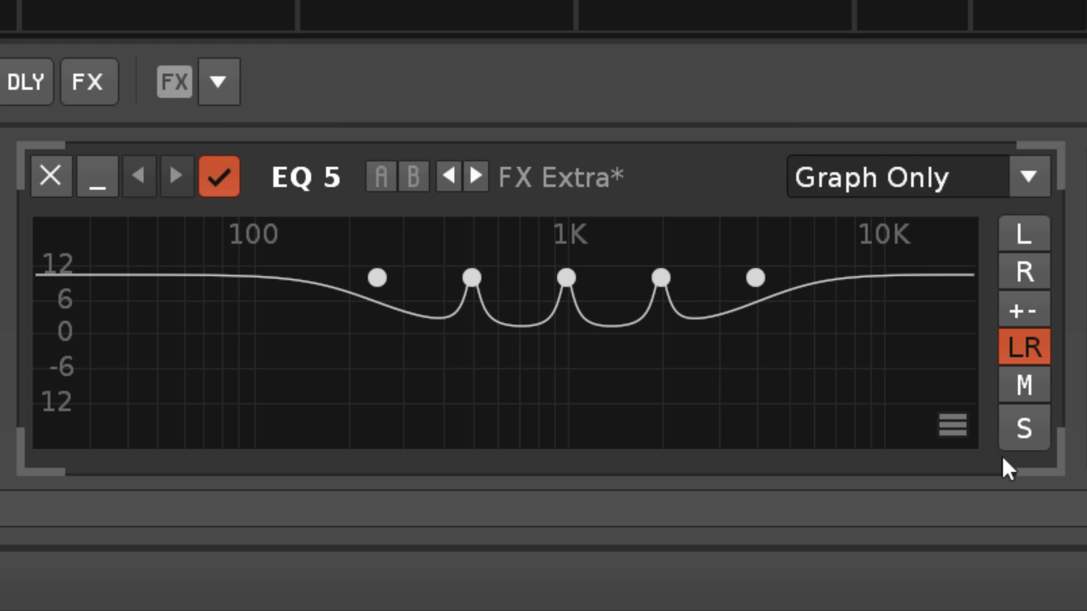
Step: Toggle EQ 5 between Mid and Side processing, leaving it on Side
left_click(1035, 385)
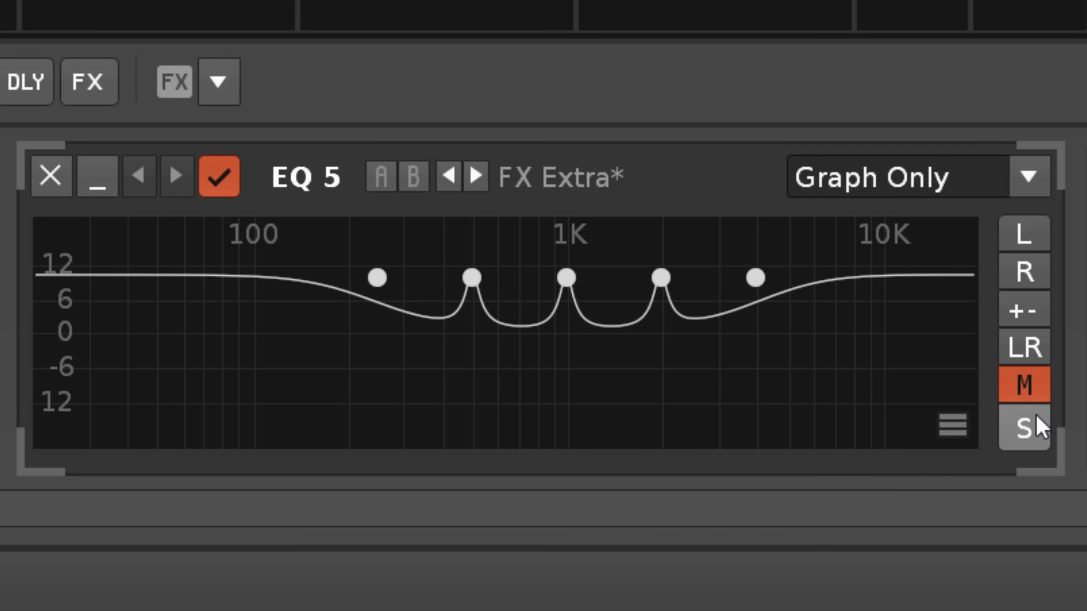
left_click(1034, 430)
left_click(1031, 385)
left_click(1021, 427)
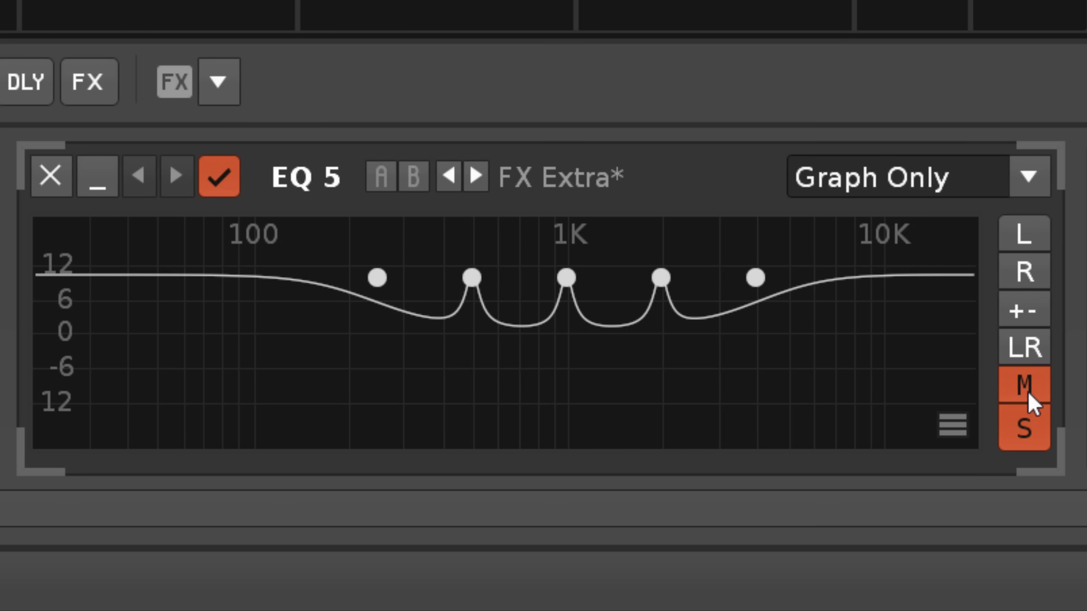
left_click(1024, 428)
left_click(1028, 387)
left_click(1020, 424)
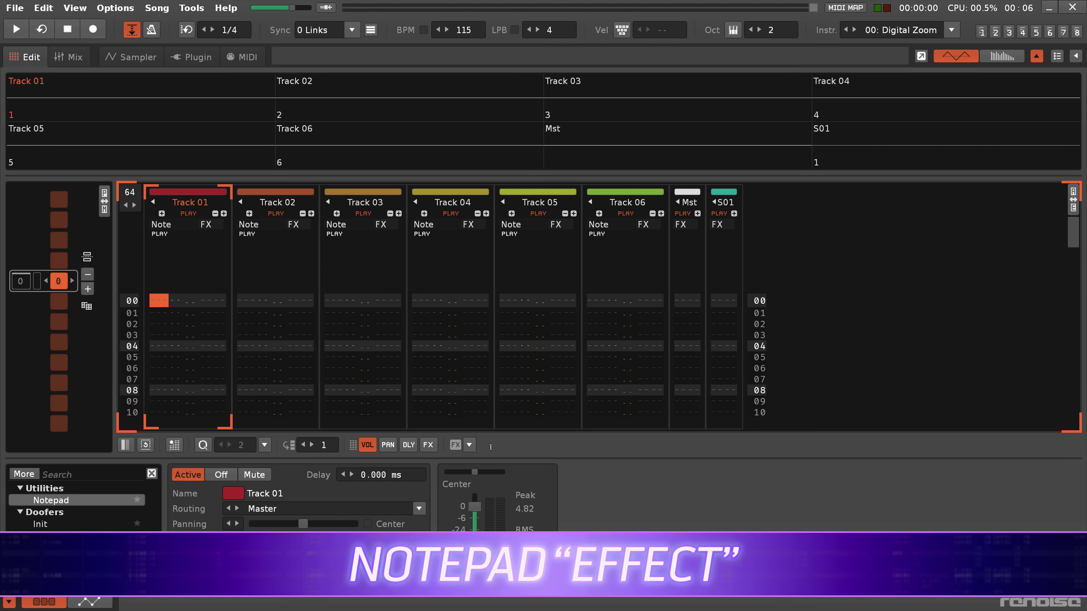
Step: Add a Notepad reading 'Hello world' to Track 01, then load the Splitter Init chain and scroll its notes
double_click(66, 502)
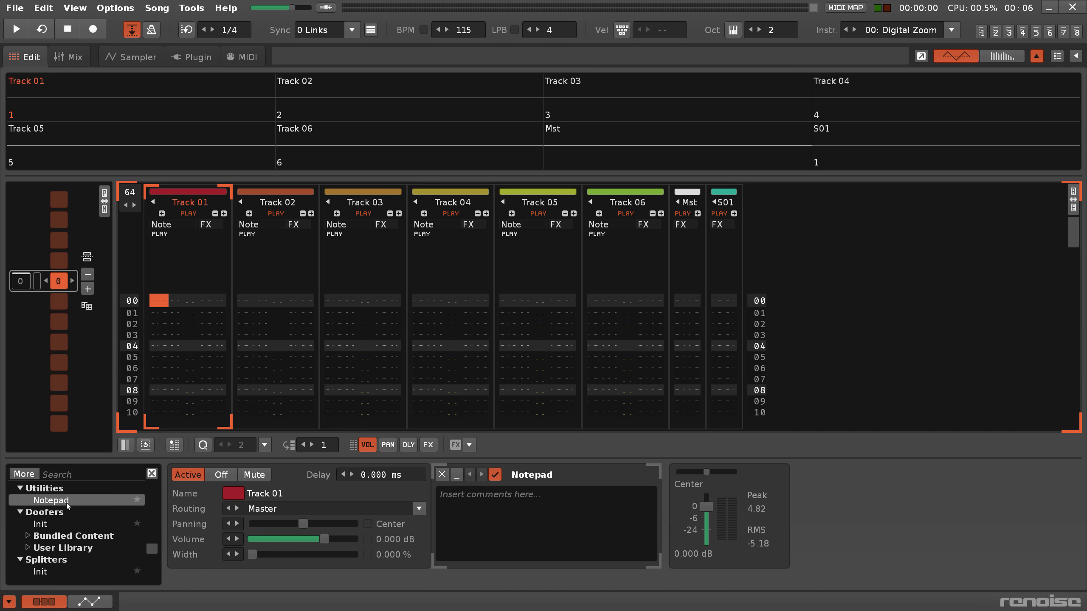
left_click(494, 545)
type("Hello world!")
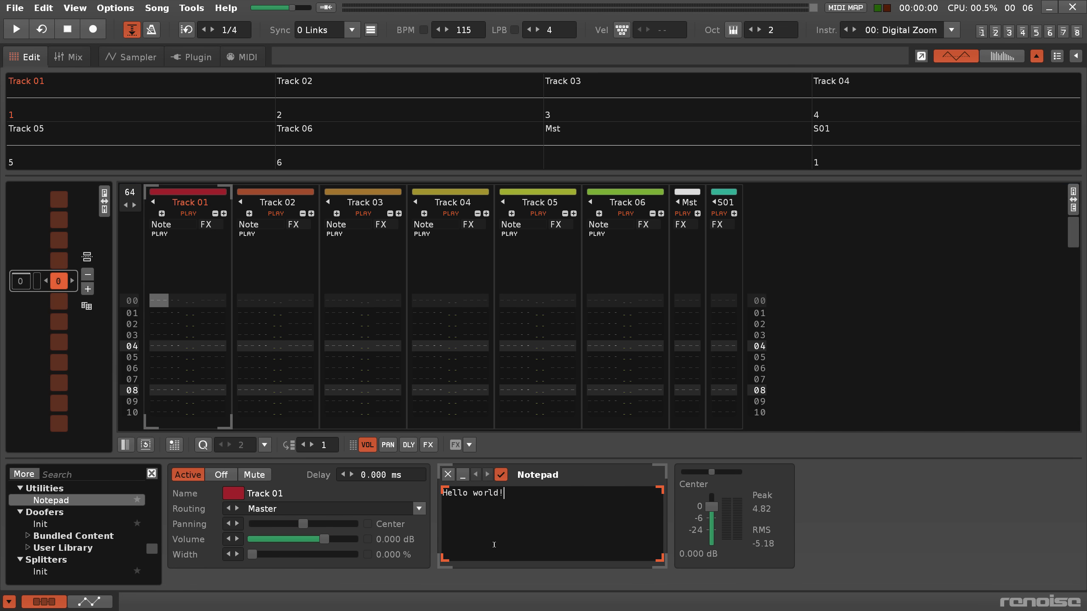
double_click(40, 571)
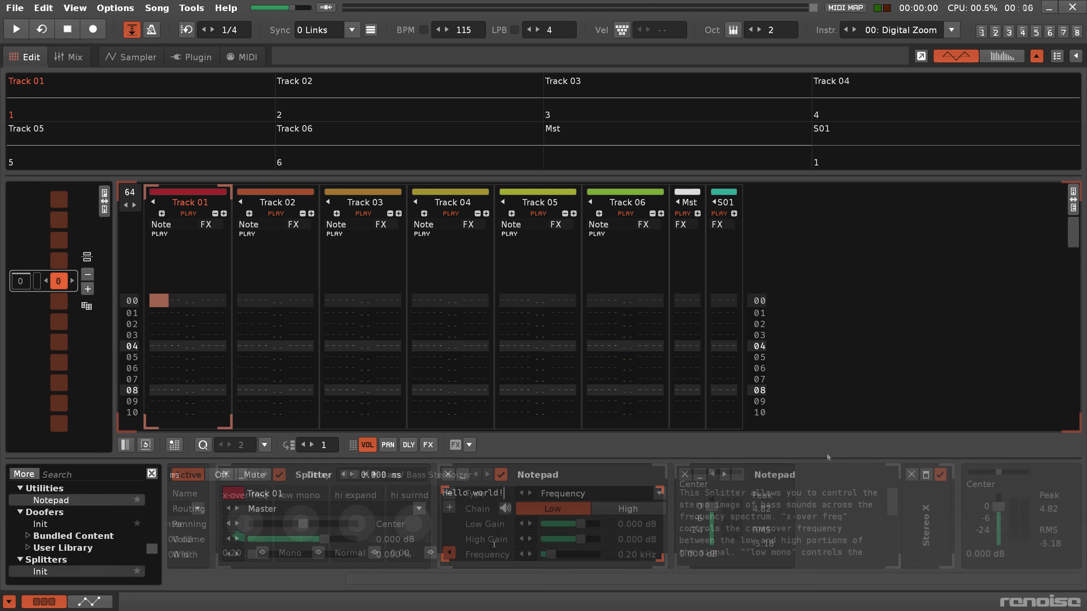
left_click_drag(893, 503, 891, 552)
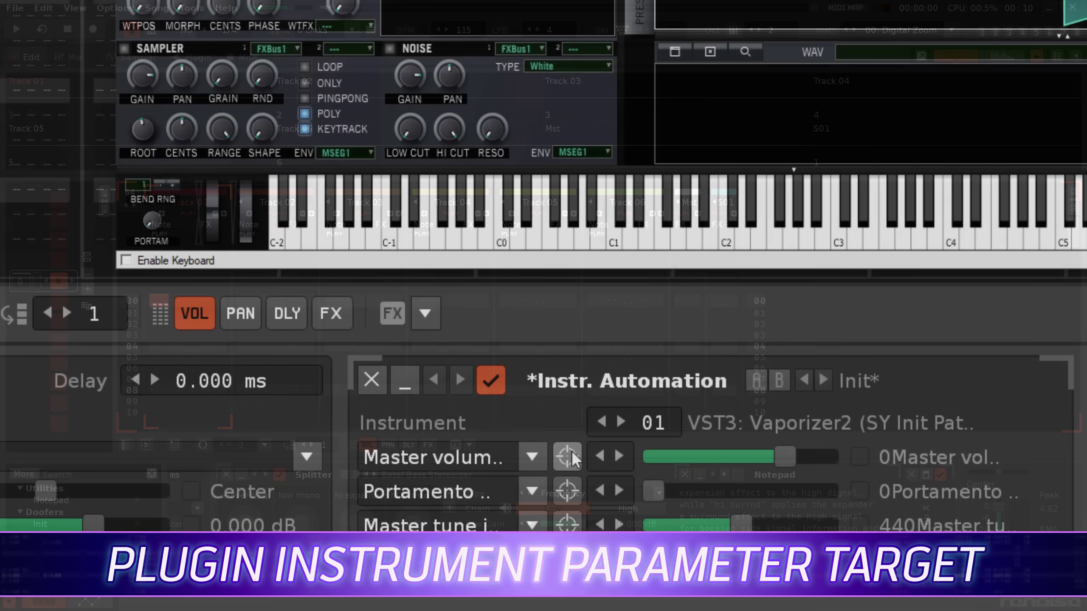
Step: Map four Instrument Automation slots to Vaporizer2 sampler gain, stereo pan, a loop parameter and one more sampler parameter
left_click(143, 75)
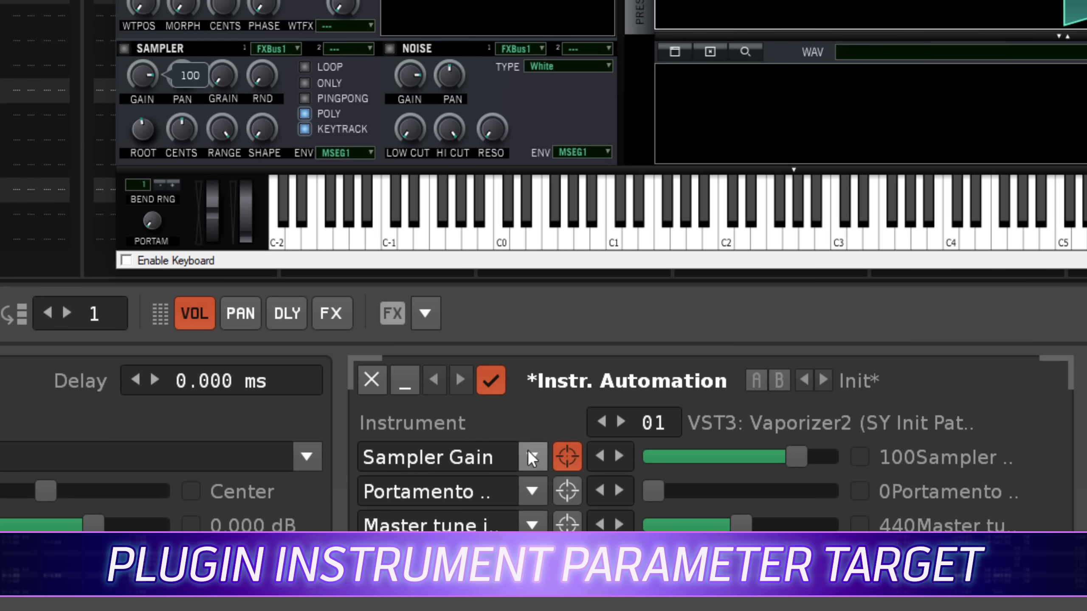
left_click(569, 492)
left_click(182, 75)
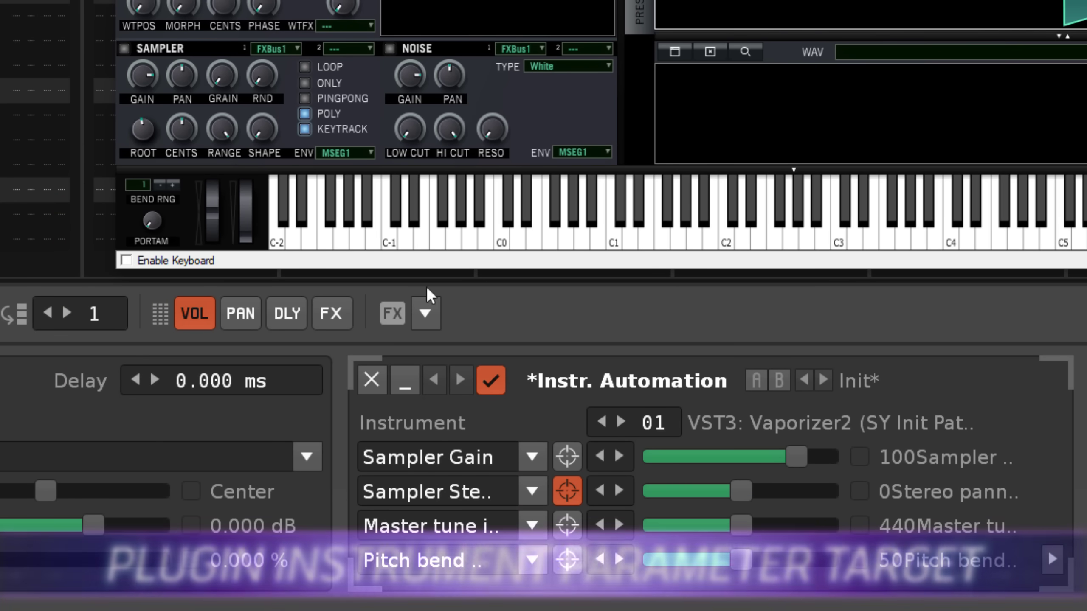
left_click(566, 525)
left_click(222, 128)
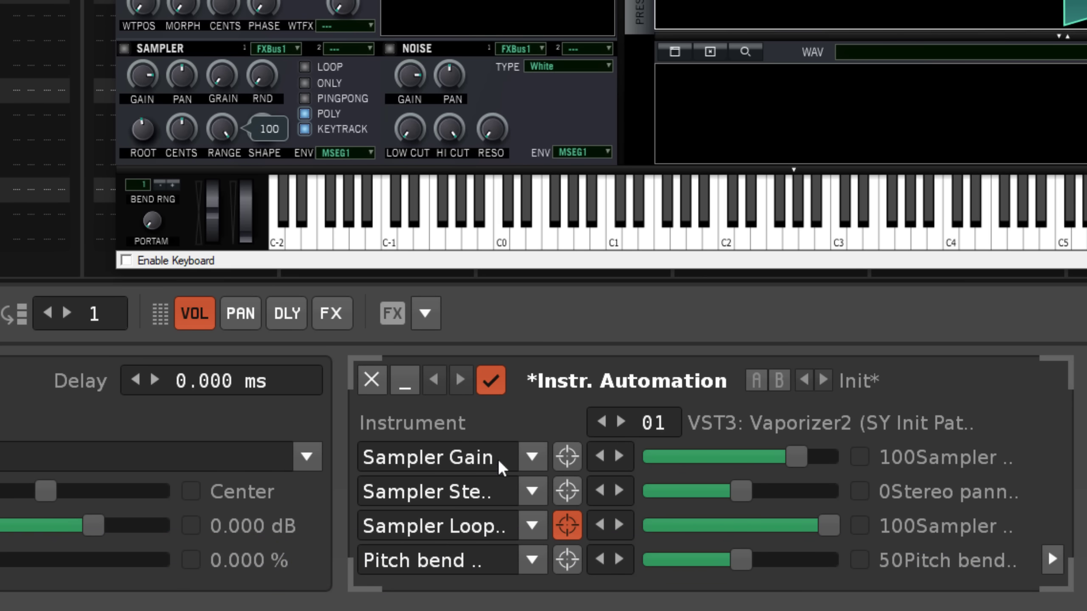
left_click(564, 560)
left_click(260, 129)
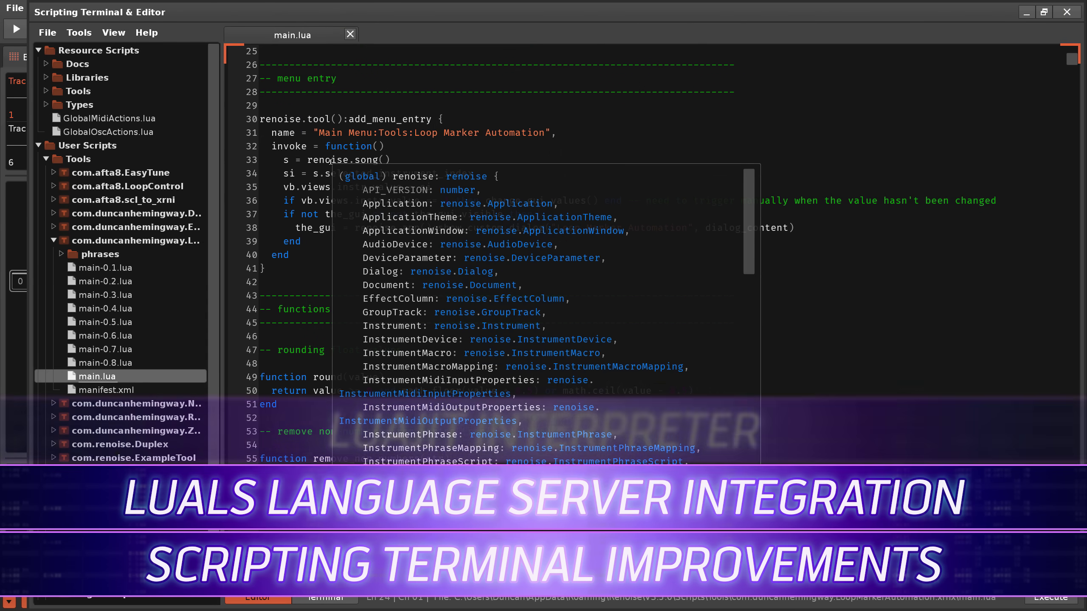
Step: Show LuaLS type and documentation popups, including the scale function in the Pascal Progression phrase script
mouse_move(326, 177)
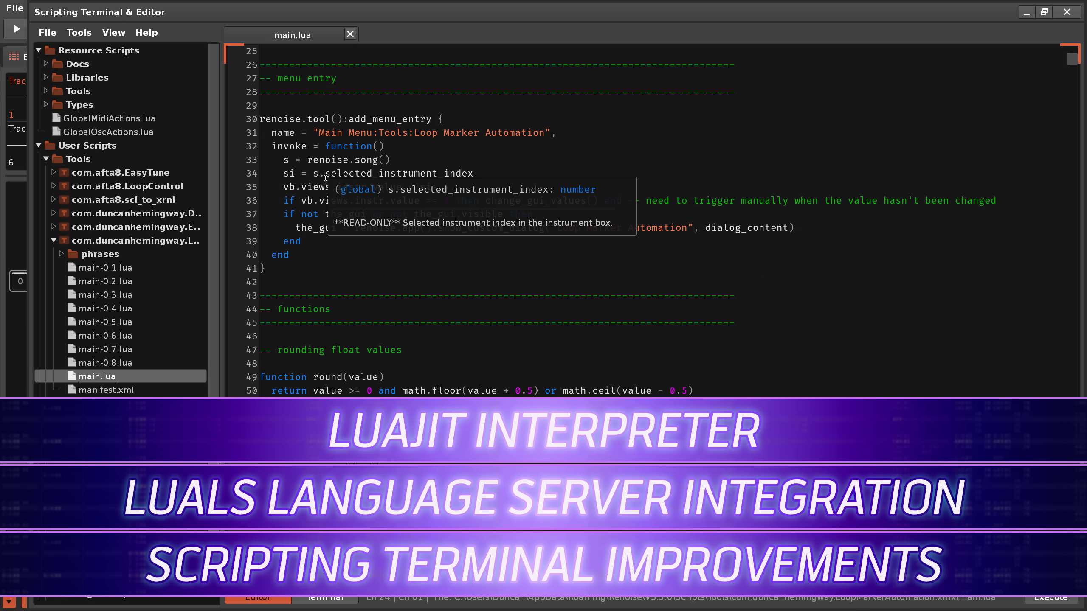
mouse_move(356, 186)
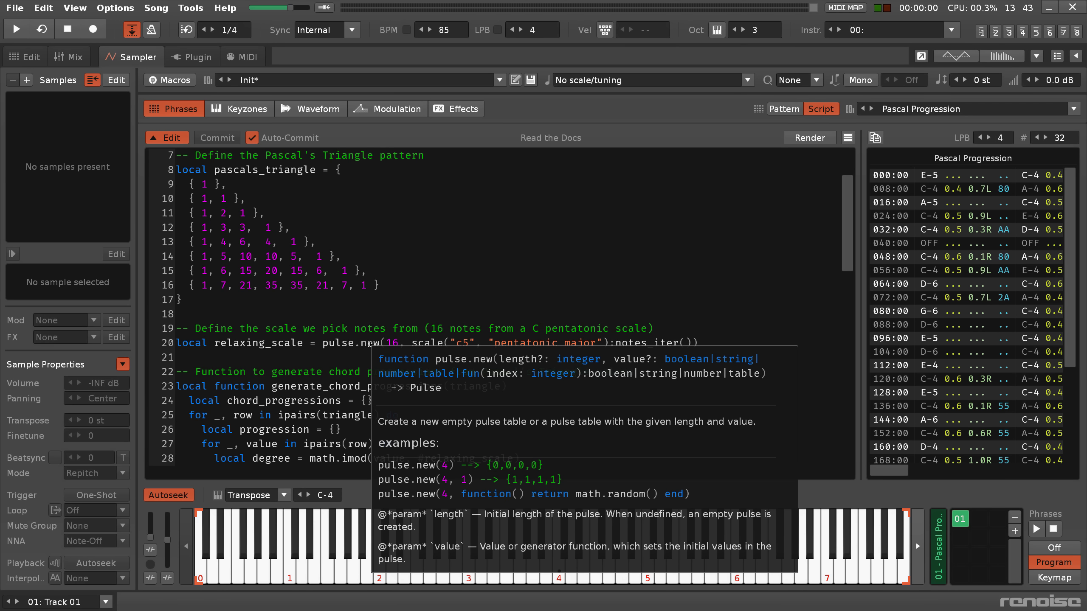
mouse_move(428, 343)
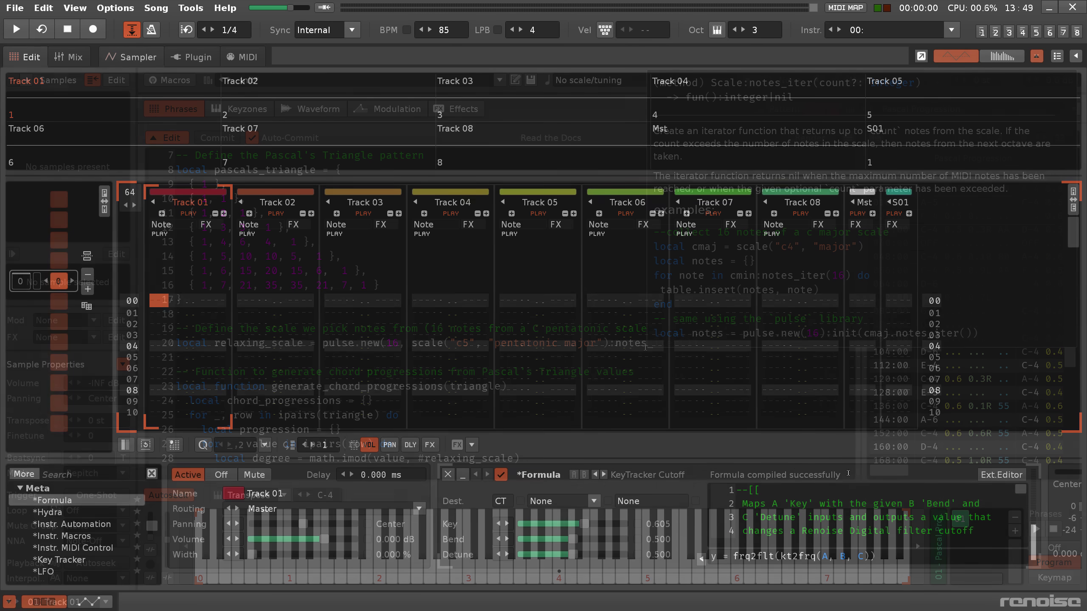
Step: Scroll the Formula code, then browse the Help tab's constants and musical variables reference
left_click_drag(816, 170, 811, 366)
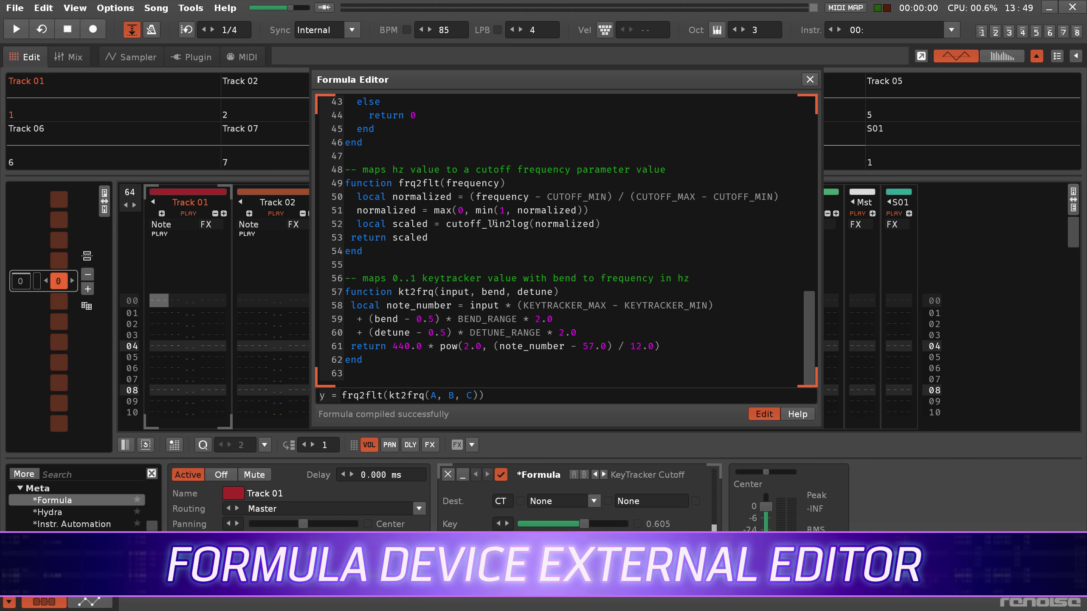
mouse_move(493, 223)
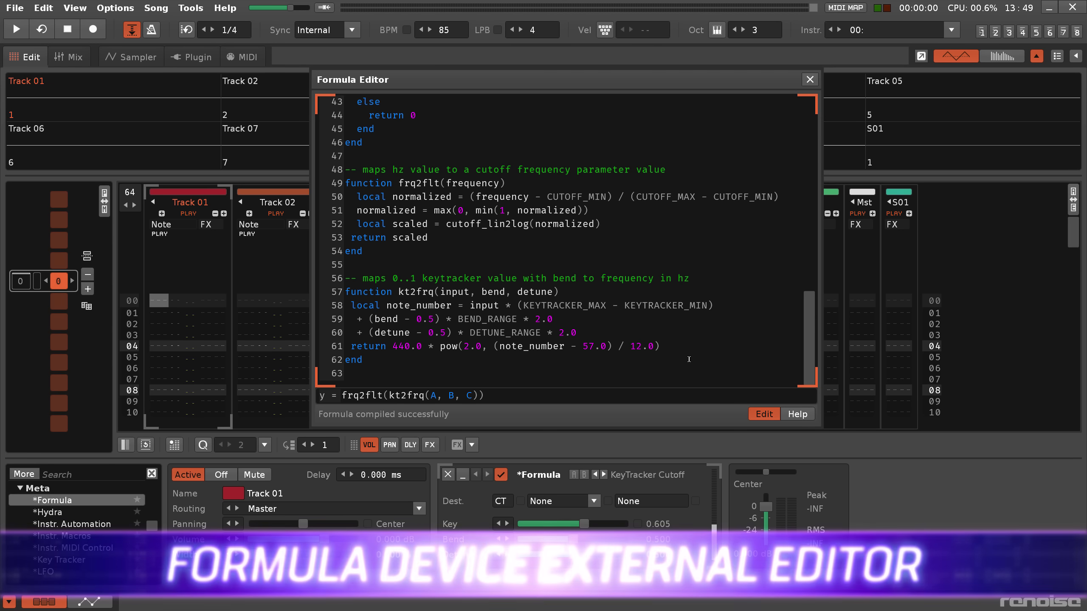
left_click(795, 415)
left_click_drag(805, 187, 805, 328)
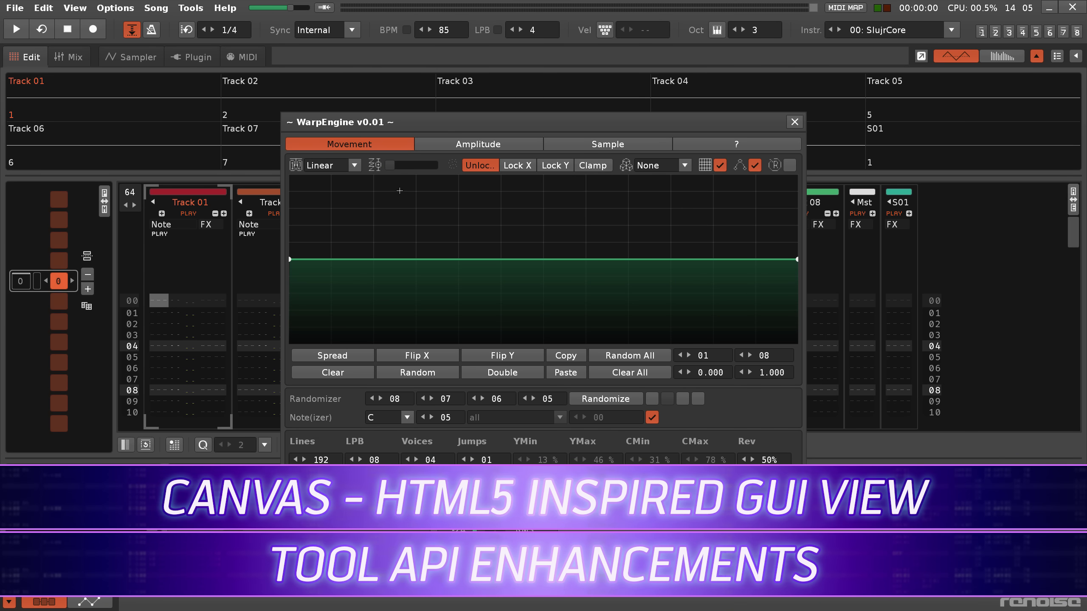
Step: Add two peaks and two dips to the WarpEngine Movement curve and smooth it with Catmull interpolation
left_click(399, 191)
left_click(518, 316)
left_click(590, 194)
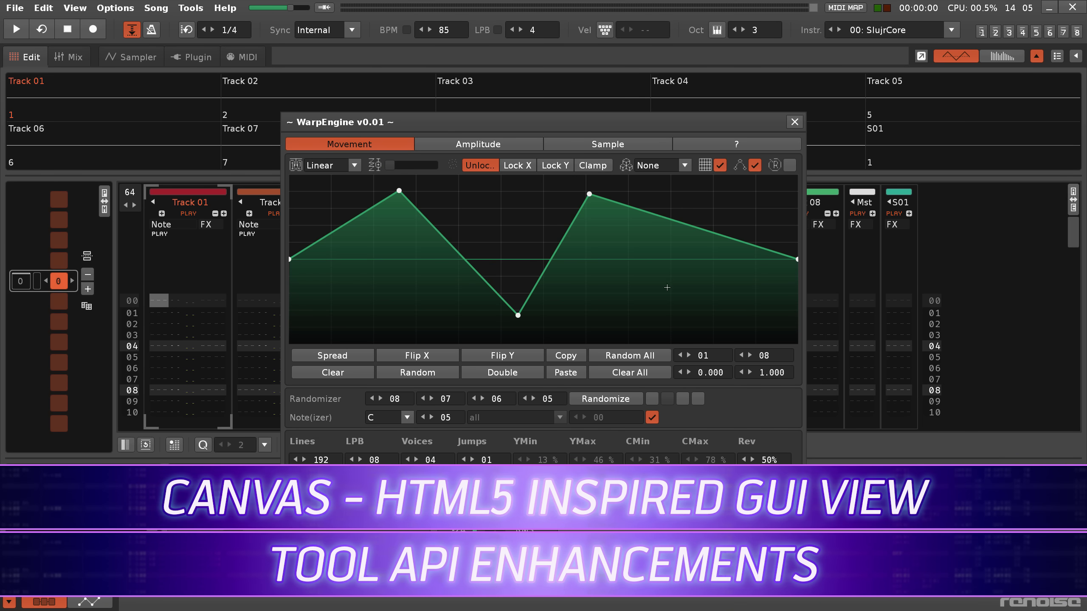
left_click(717, 306)
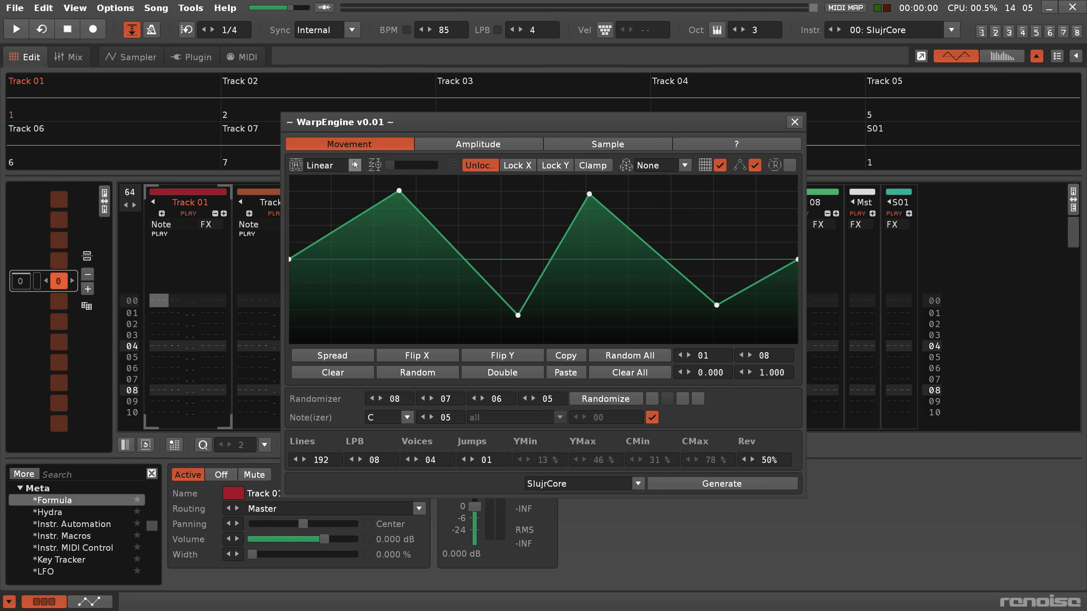
left_click(355, 164)
left_click(355, 164)
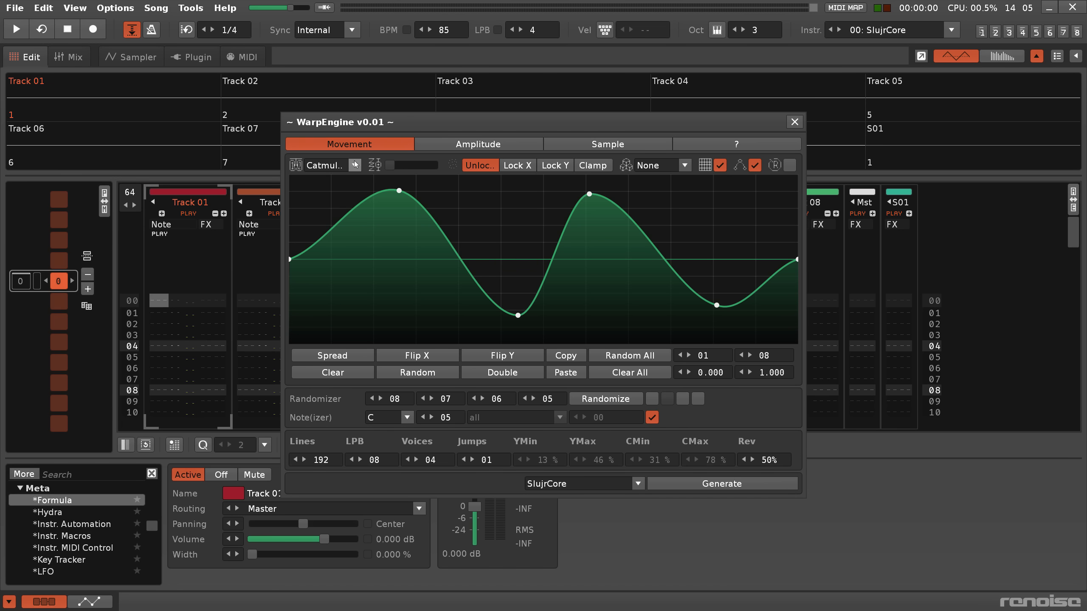